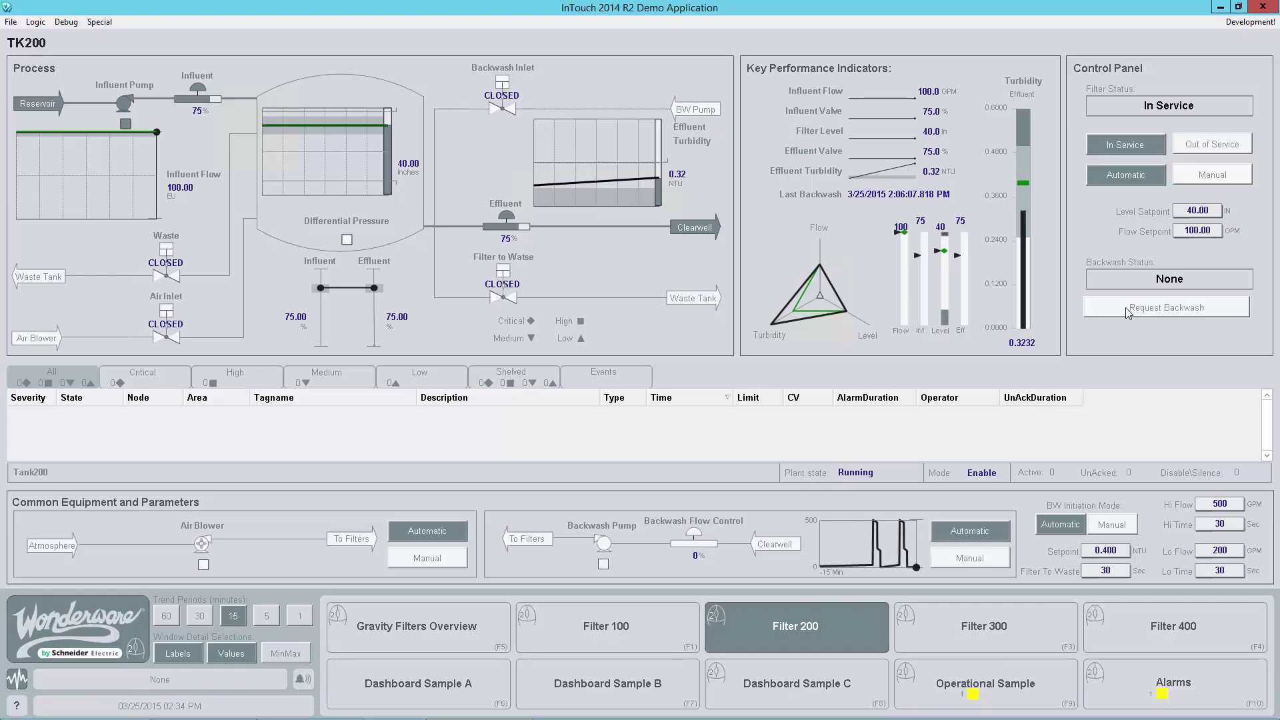
# Request a backwash for filter TK200 from its Control Panel
pyautogui.click(1126, 307)
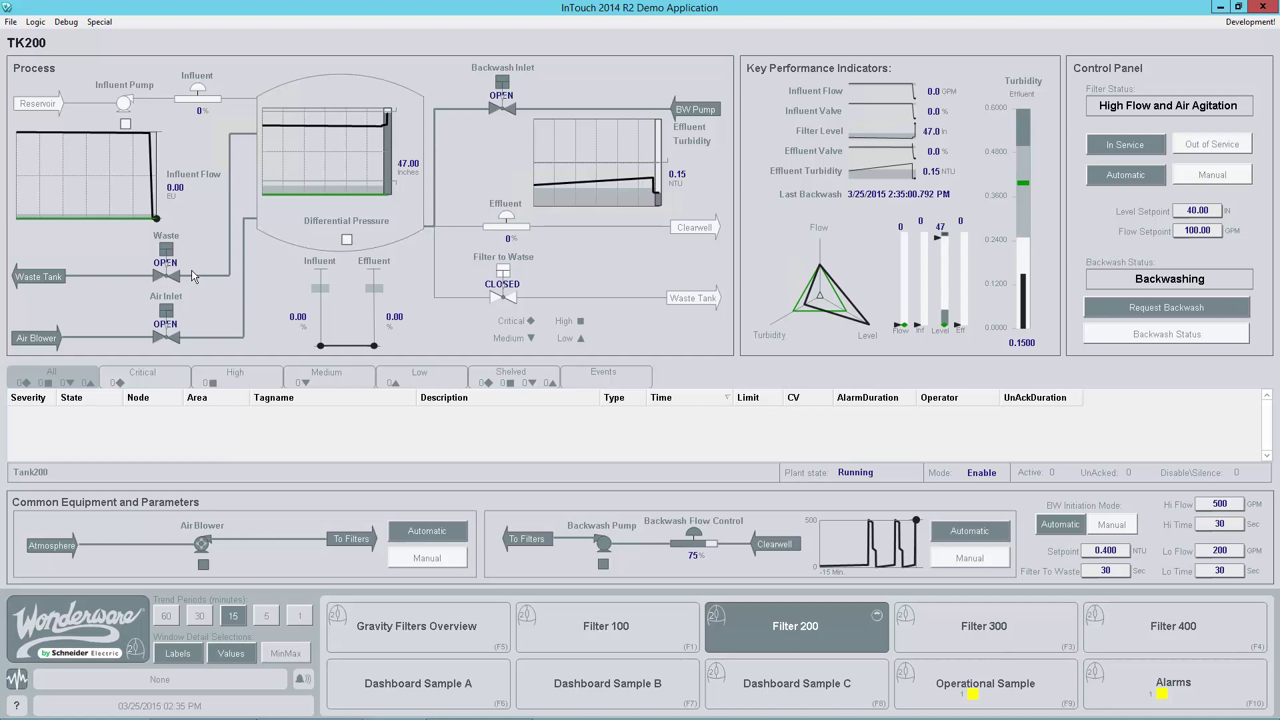
# Switch to the Symbol_001 graphic in ArchestrA Graphic Editor from the taskbar
pyautogui.moveTo(453, 718)
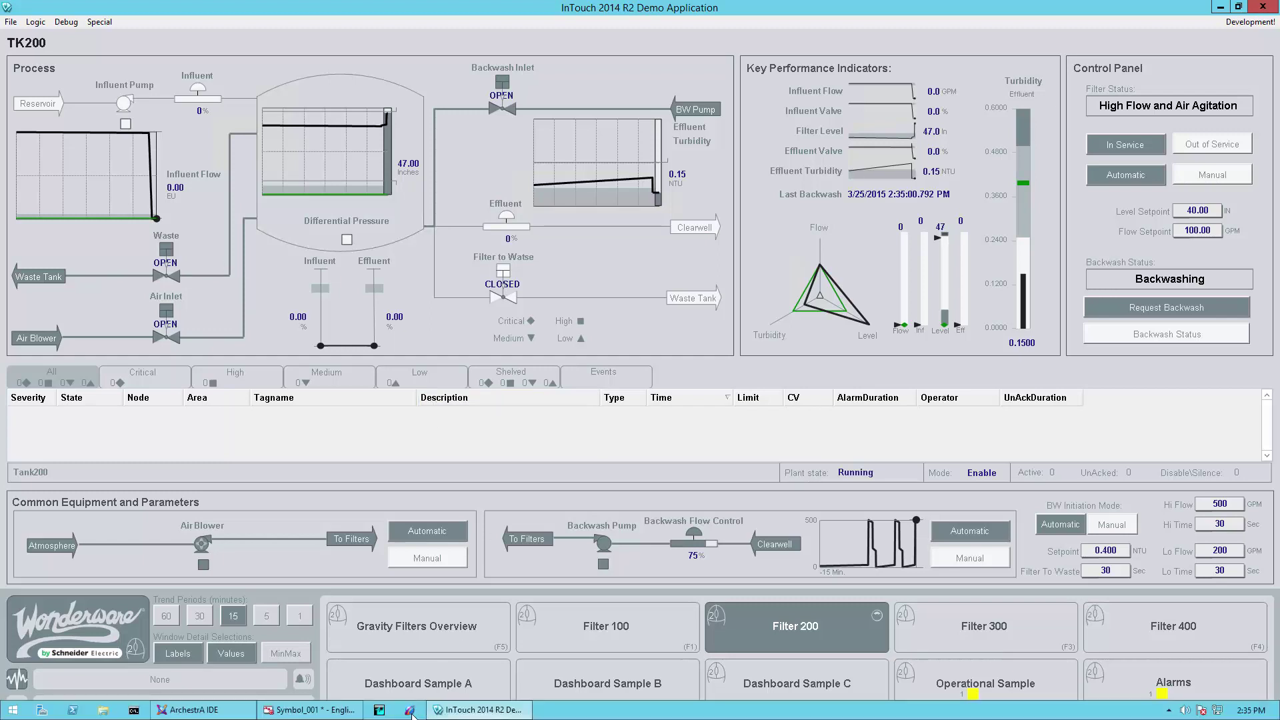
pyautogui.click(310, 710)
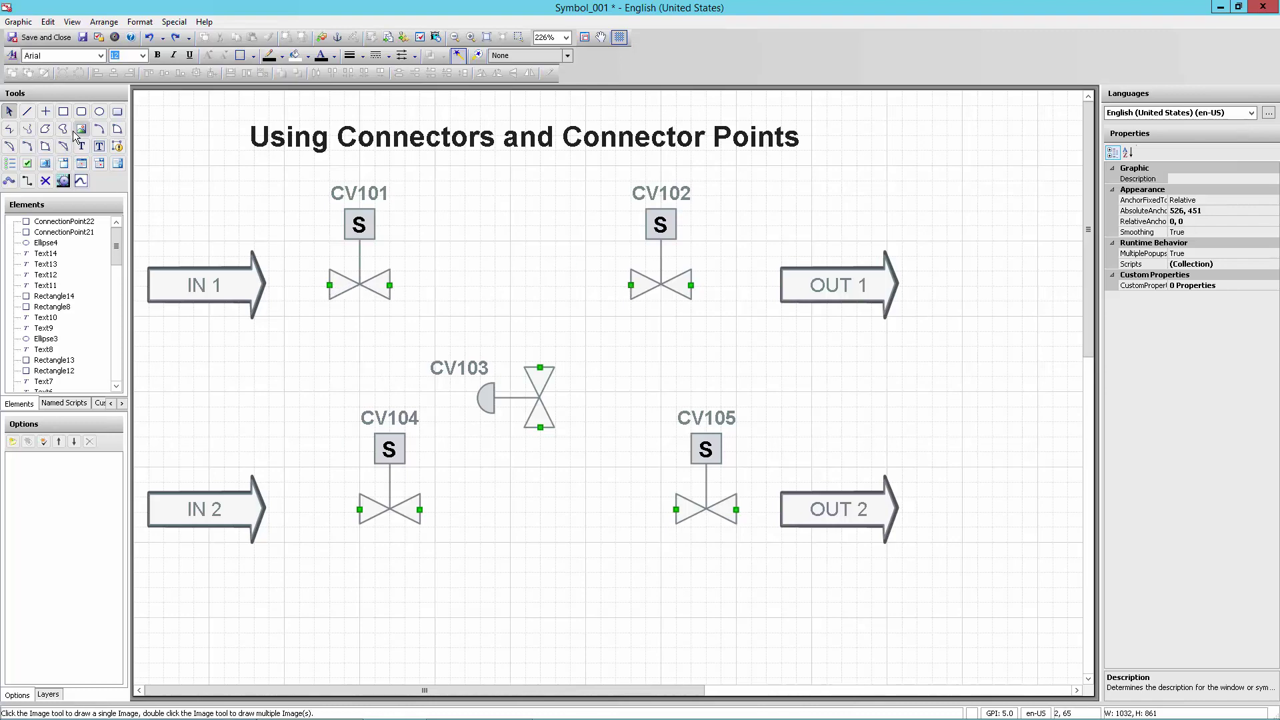
pyautogui.click(63, 112)
pyautogui.moveTo(449, 196); pyautogui.dragTo(526, 241)
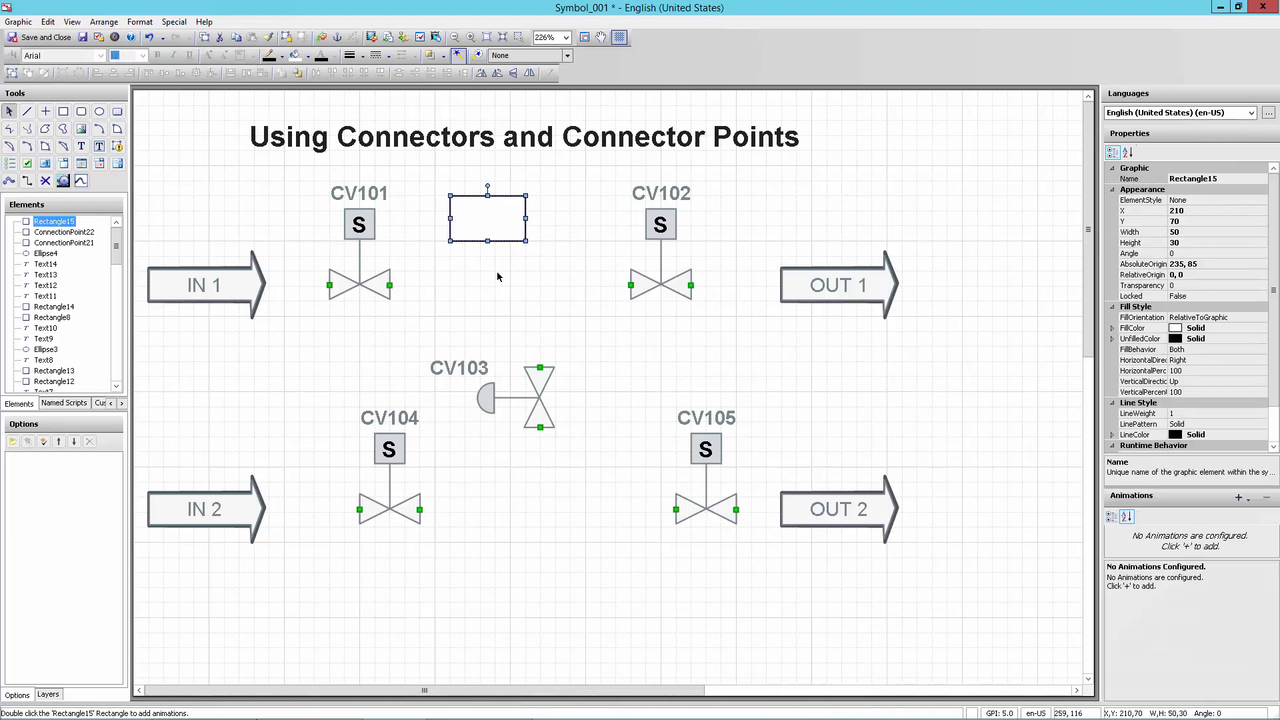
pyautogui.click(45, 181)
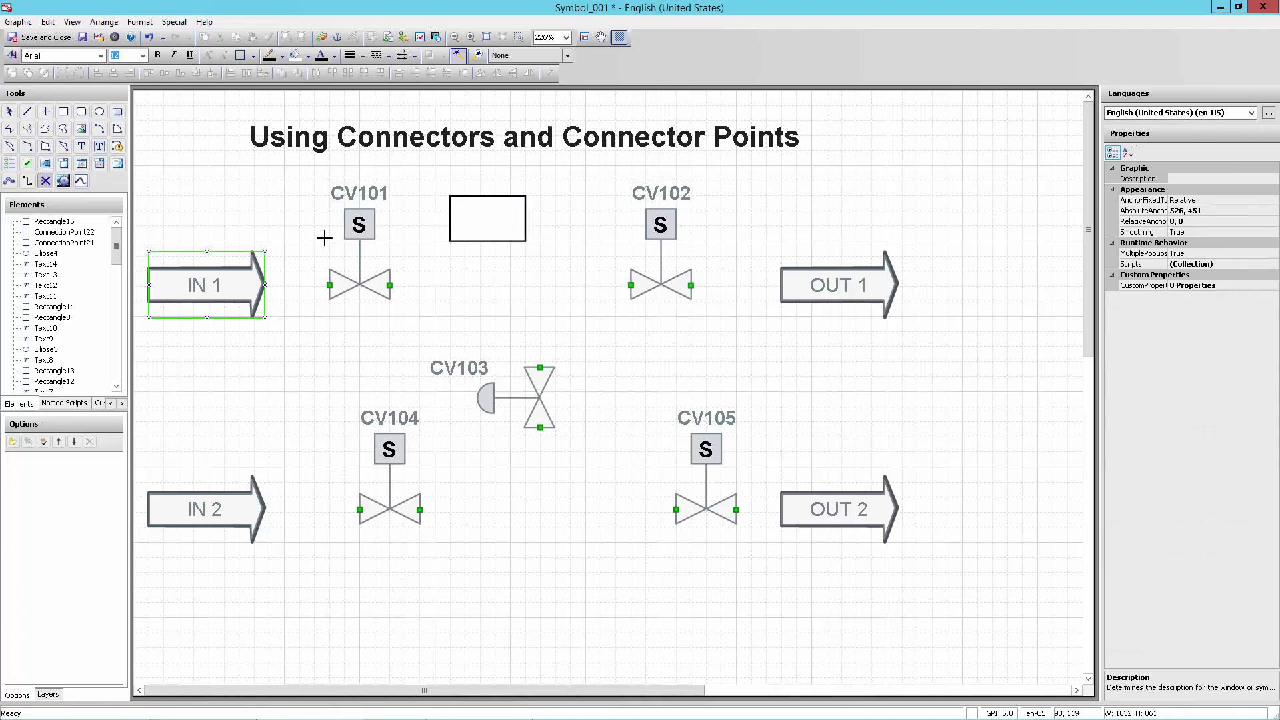
pyautogui.click(451, 211)
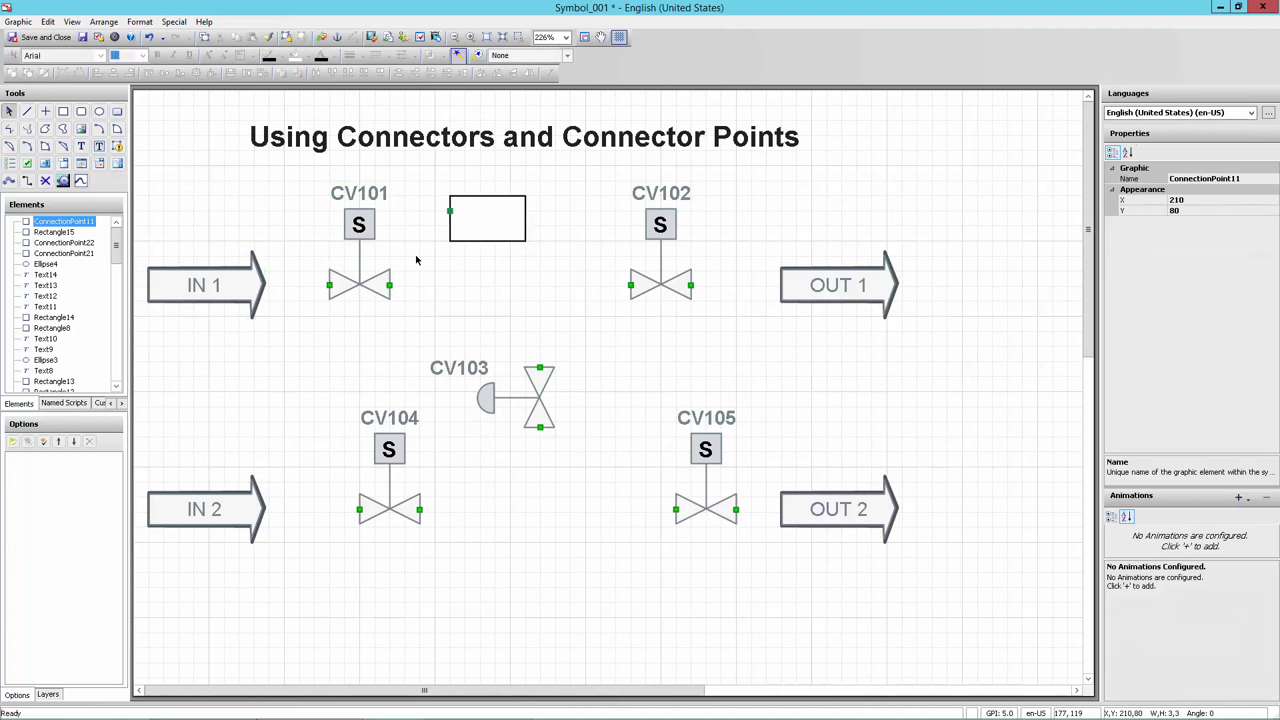
pyautogui.click(45, 180)
pyautogui.click(510, 226)
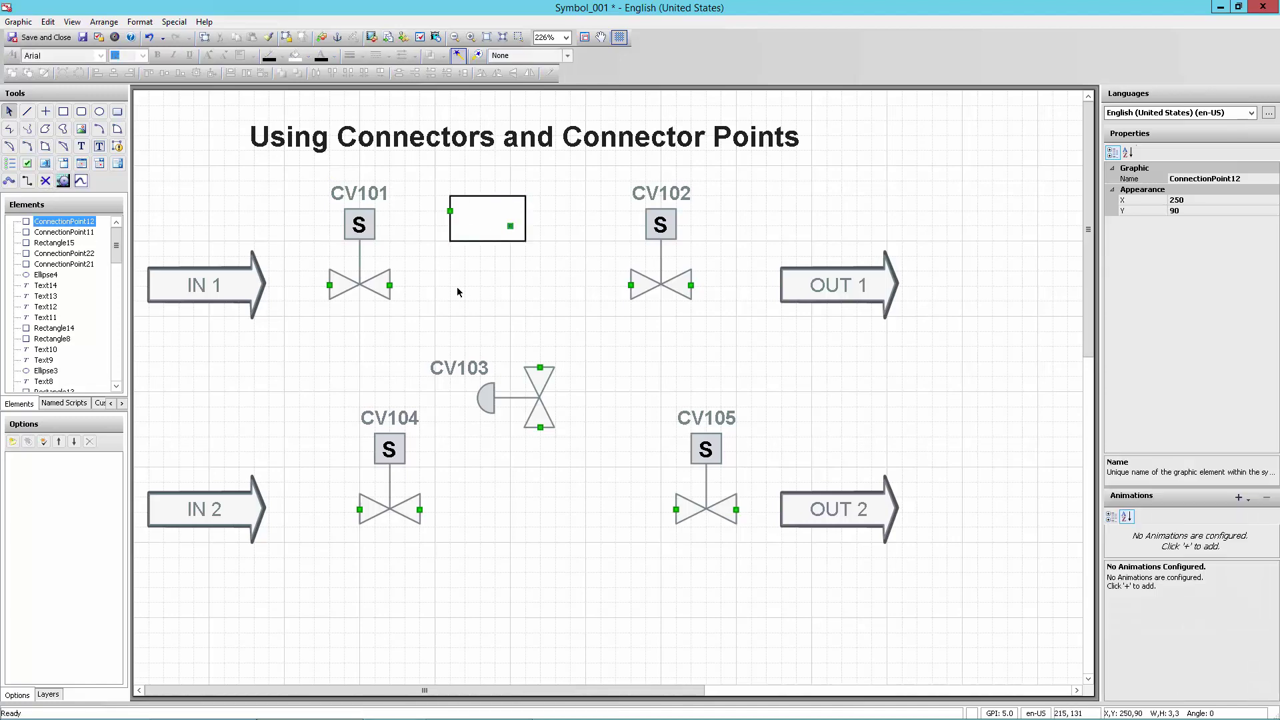
pyautogui.moveTo(493, 236); pyautogui.dragTo(514, 270)
pyautogui.click(421, 323)
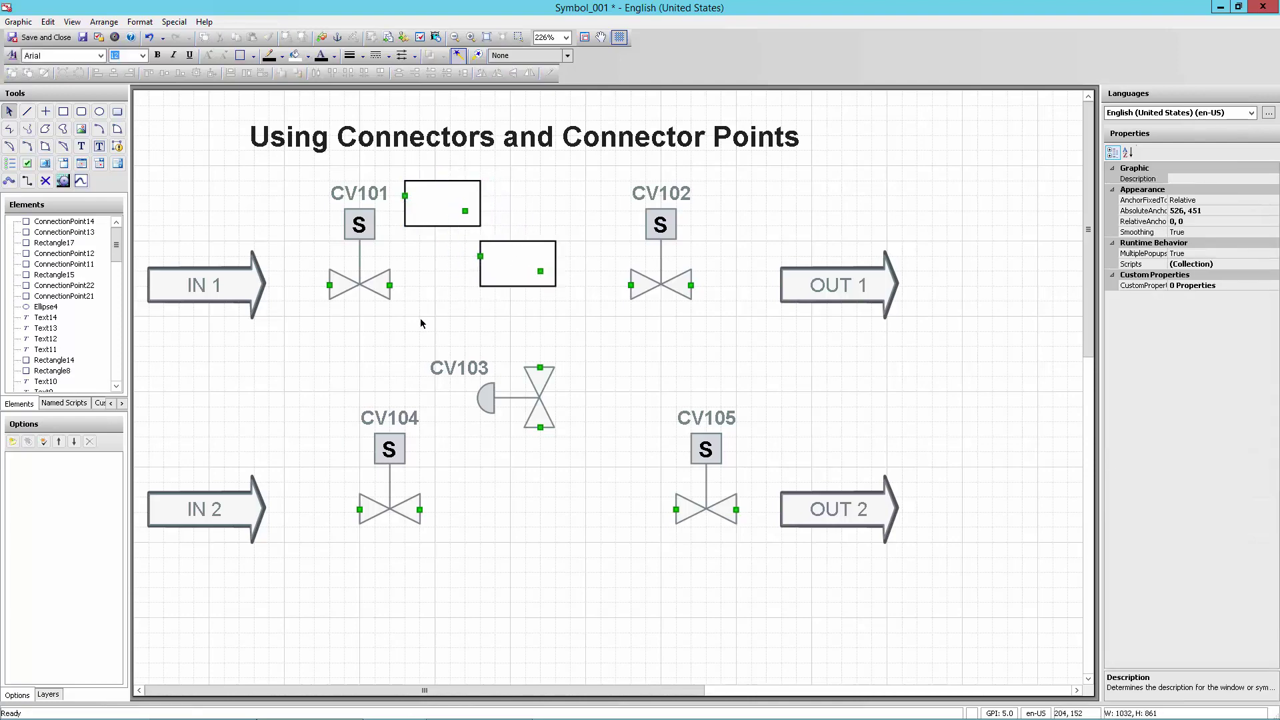
pyautogui.click(434, 211)
pyautogui.press('Delete')
pyautogui.click(499, 275)
pyautogui.press('Delete')
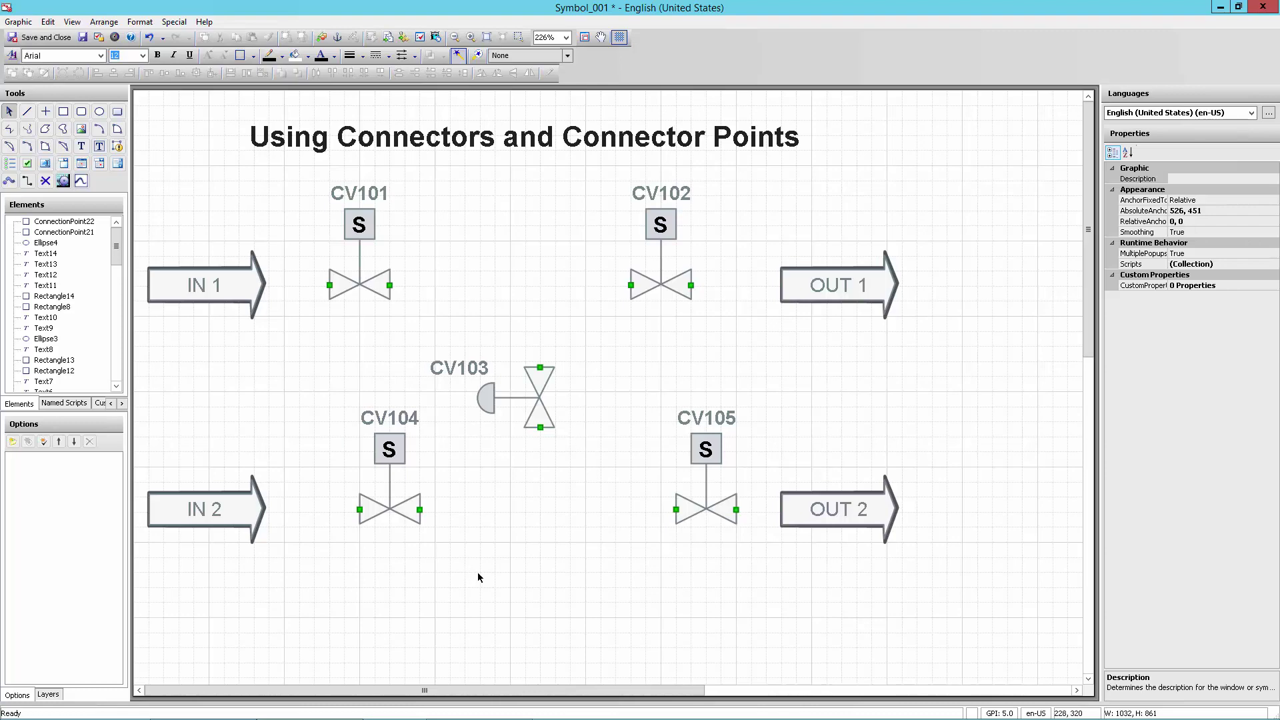
# Choose Process_Line_Secondary in the toolbar's Element Style list
pyautogui.click(567, 56)
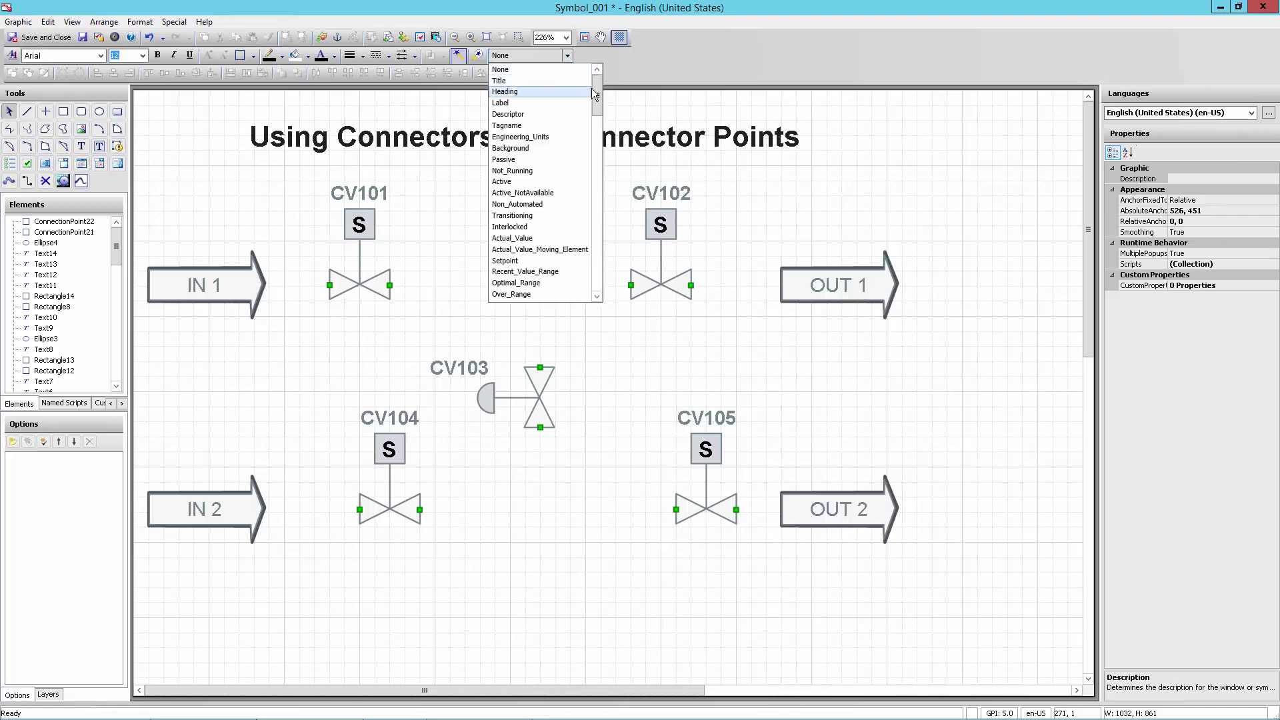
pyautogui.moveTo(597, 93); pyautogui.dragTo(597, 119)
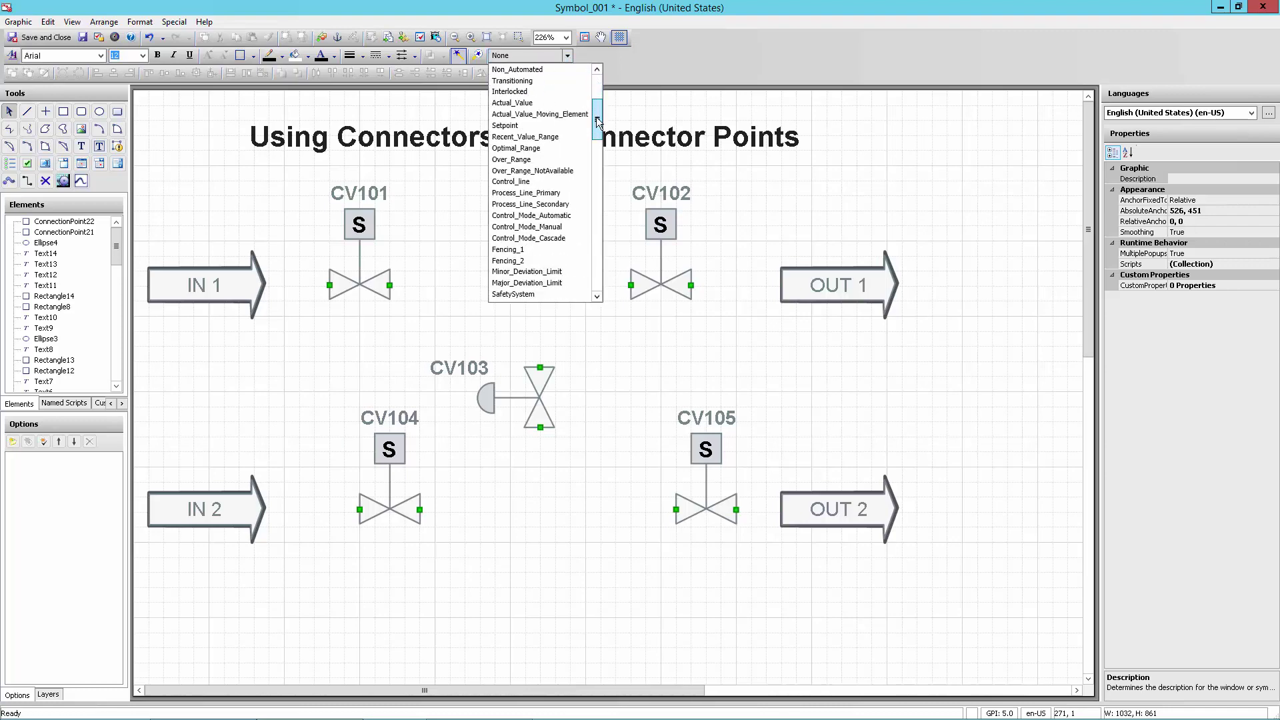
pyautogui.click(522, 204)
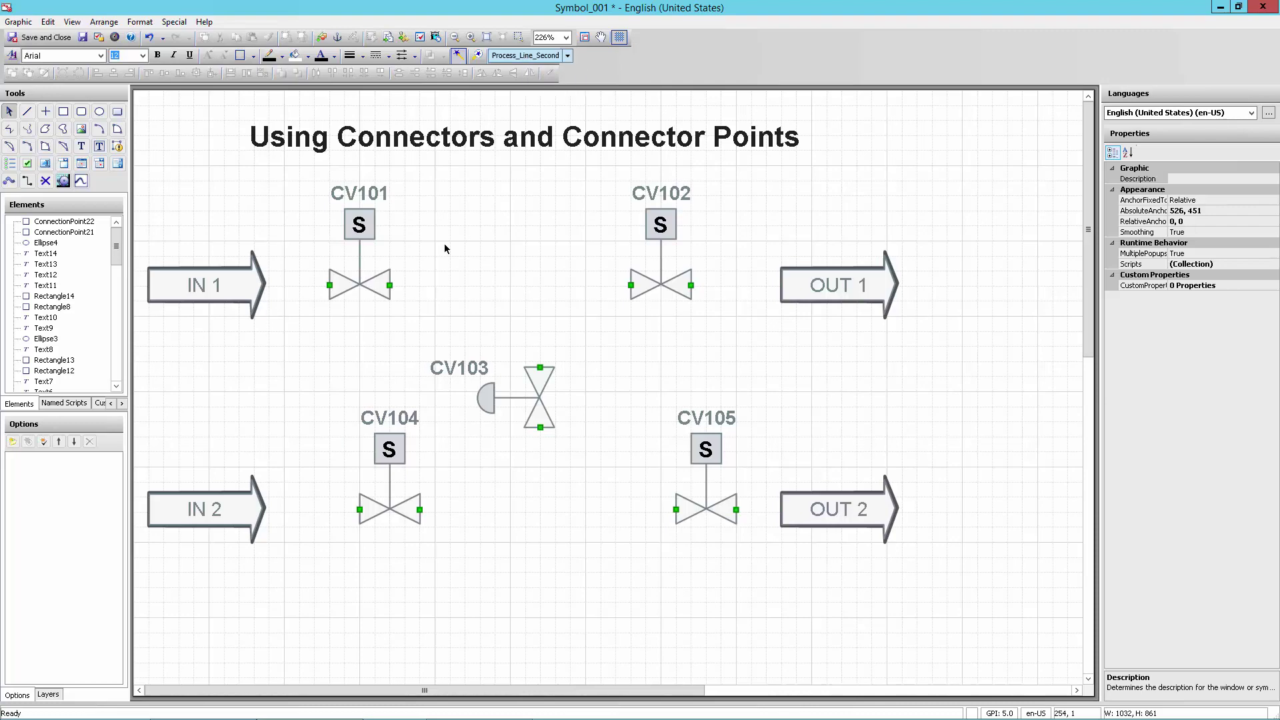
# Connect IN 1 through CV101 and IN 2 through CV104 with connectors
pyautogui.click(29, 186)
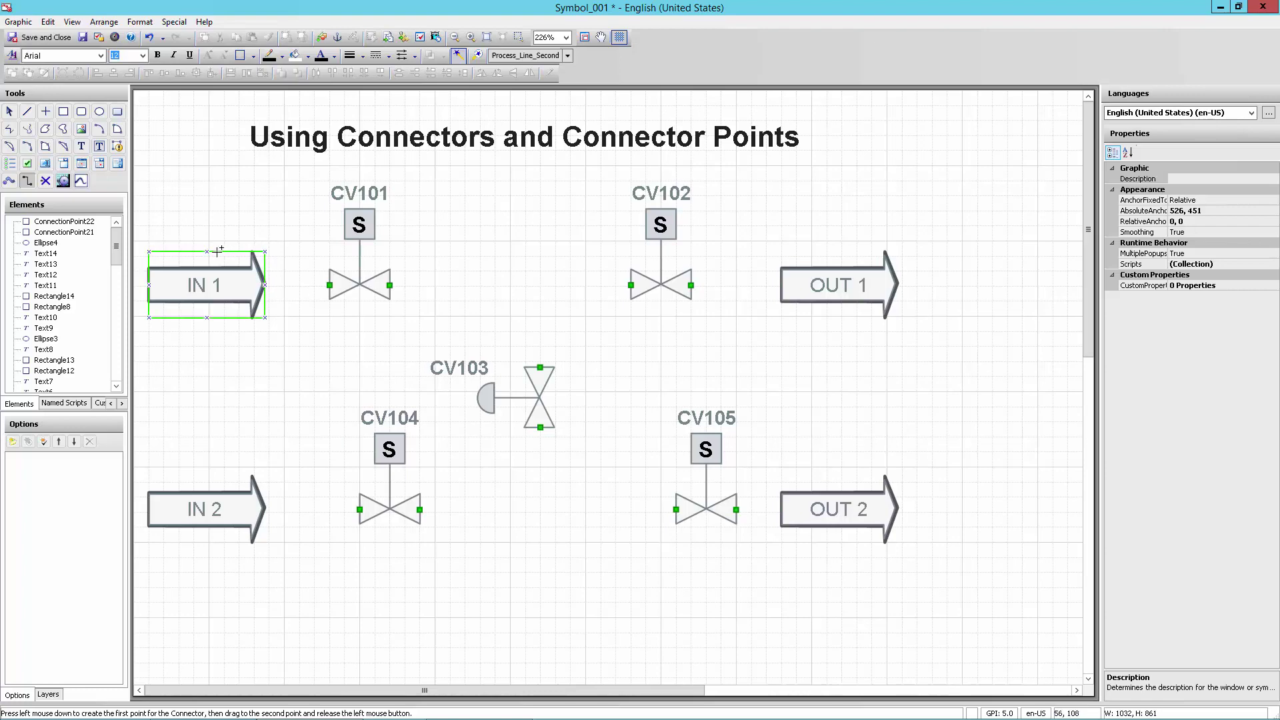
pyautogui.moveTo(265, 285); pyautogui.dragTo(782, 286)
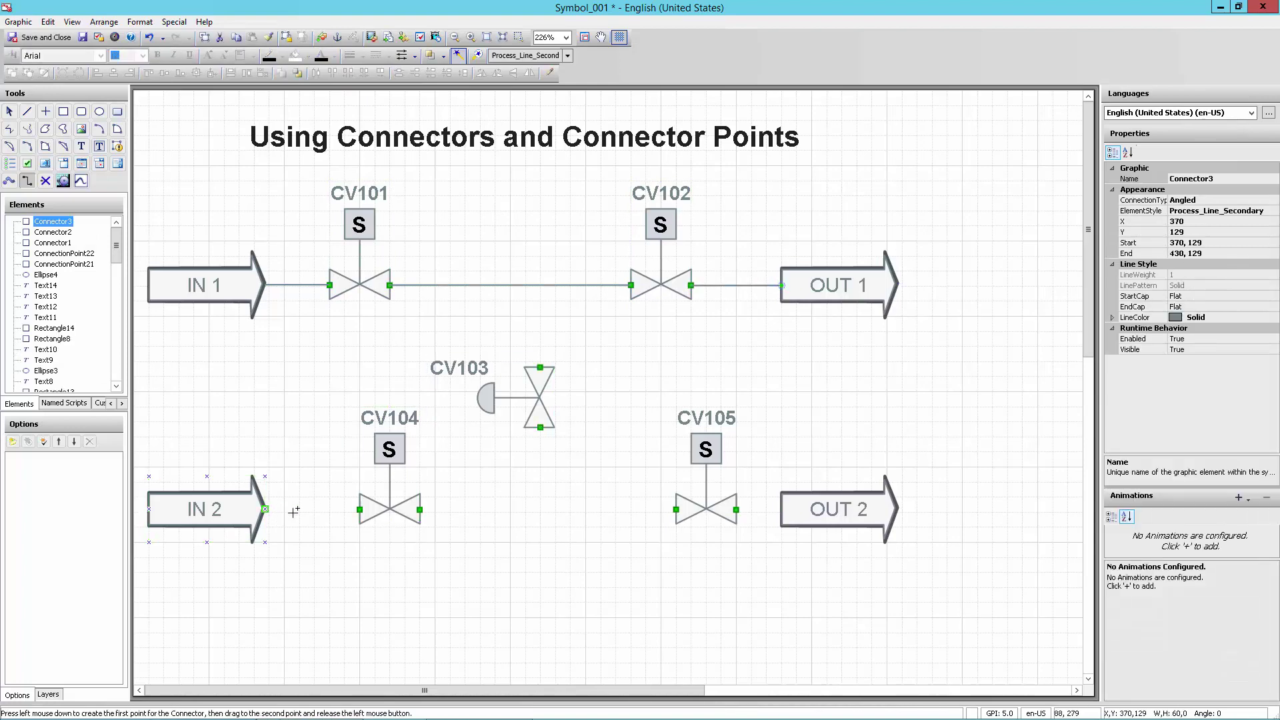
pyautogui.moveTo(267, 509); pyautogui.dragTo(781, 509)
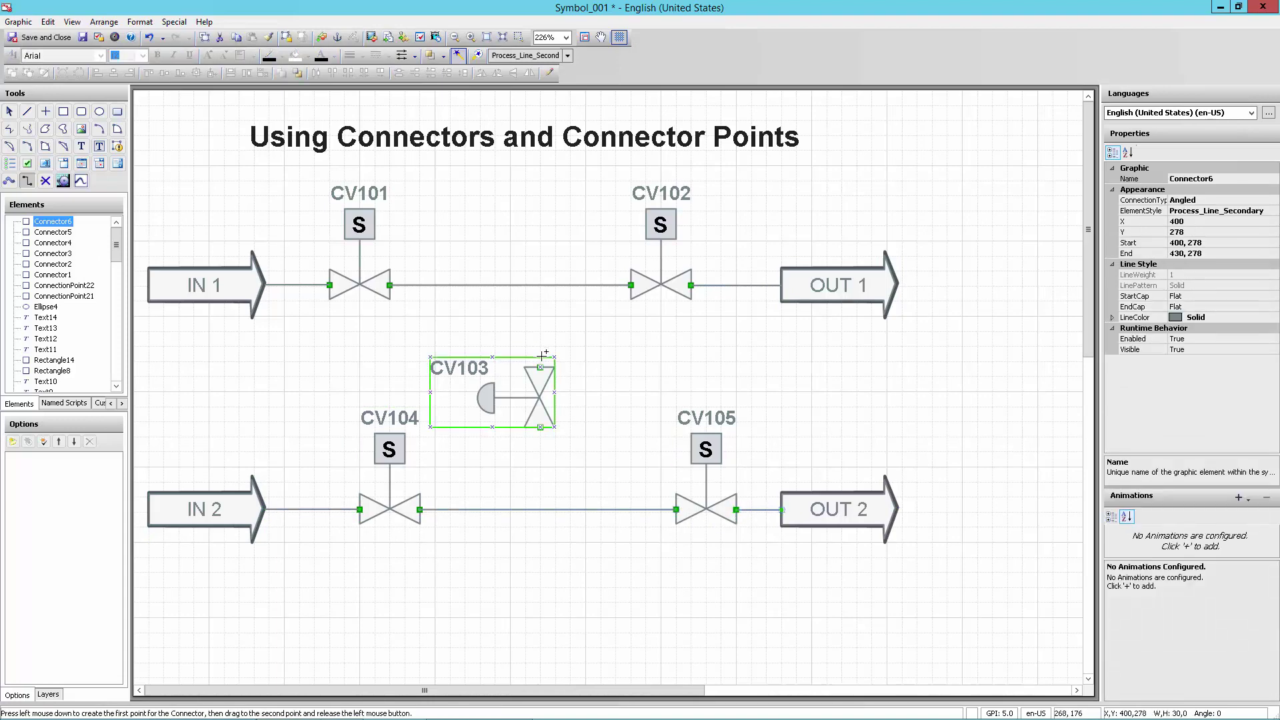
# Link the top of CV103 to the upper line and its bottom to the lower line
pyautogui.moveTo(541, 367)
pyautogui.mouseDown()
pyautogui.moveTo(614, 285)
pyautogui.moveTo(630, 285)
pyautogui.mouseUp()
pyautogui.moveTo(540, 427); pyautogui.dragTo(676, 510)
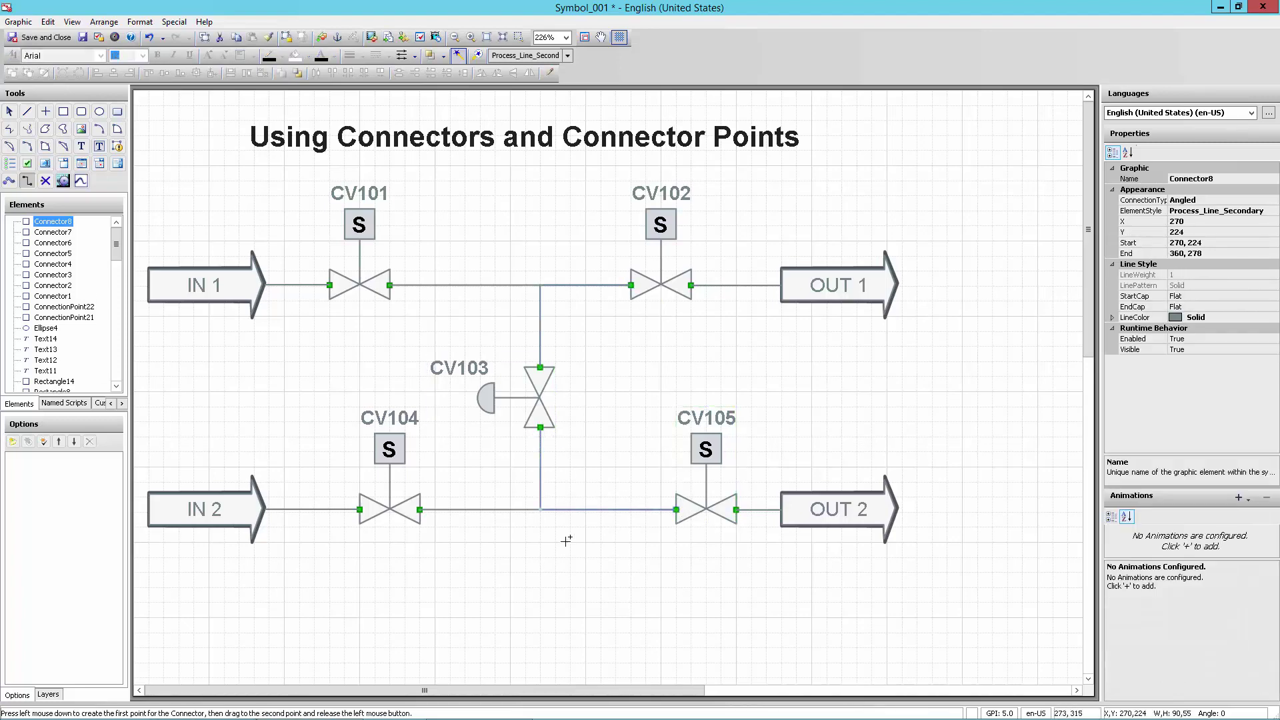
pyautogui.press('Escape')
pyautogui.rightClick(610, 368)
pyautogui.press('Escape')
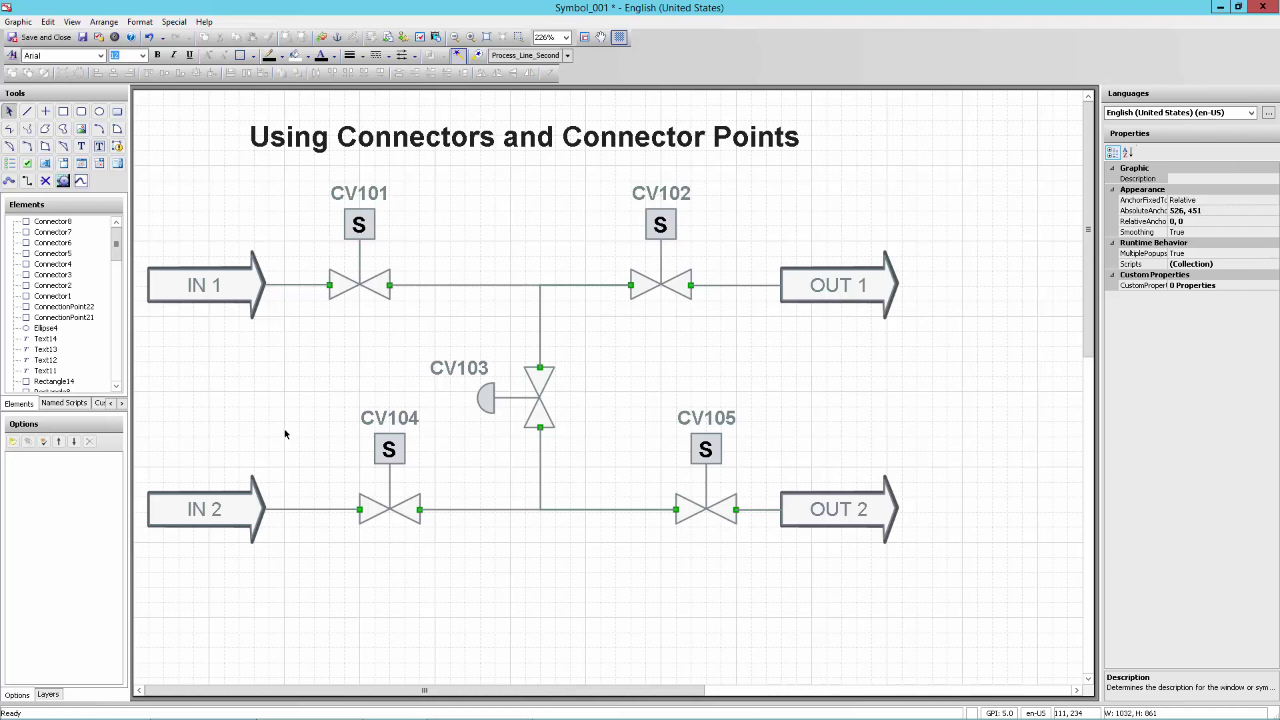
# Align valve CV104 left with CV101 above it
pyautogui.click(405, 514)
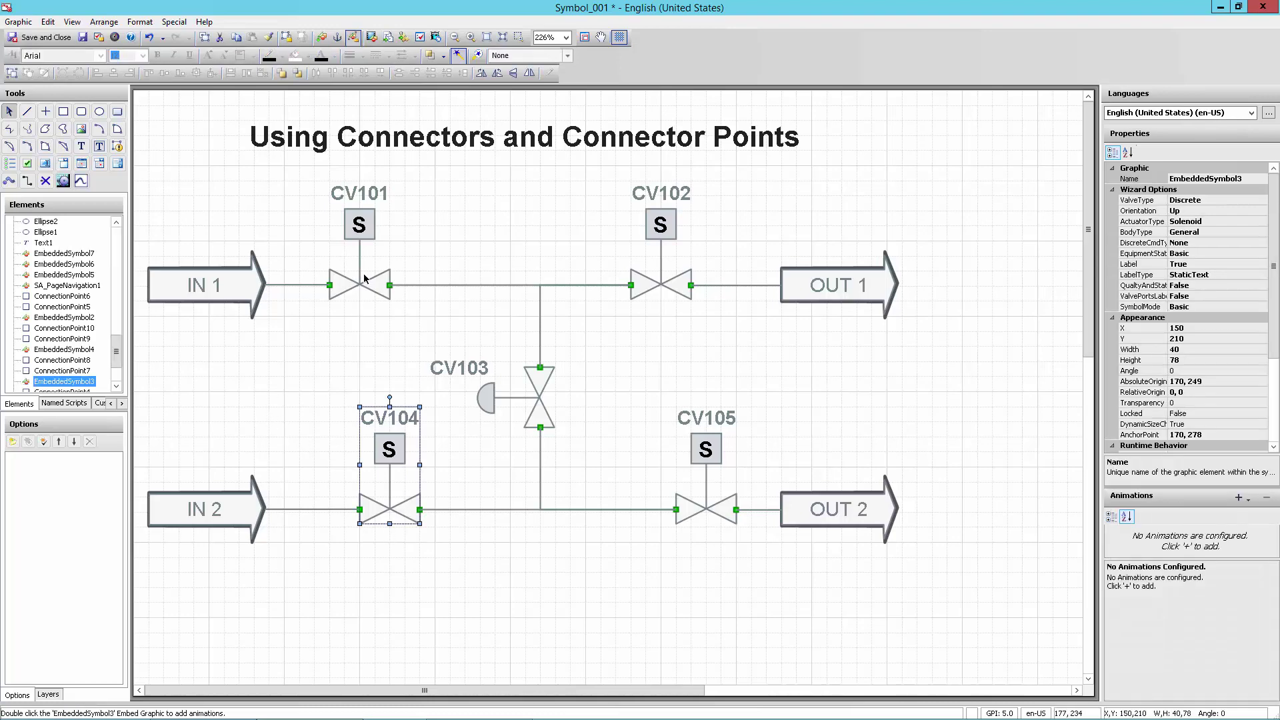
pyautogui.keyDown('shift'); pyautogui.click(372, 284); pyautogui.keyUp('shift')
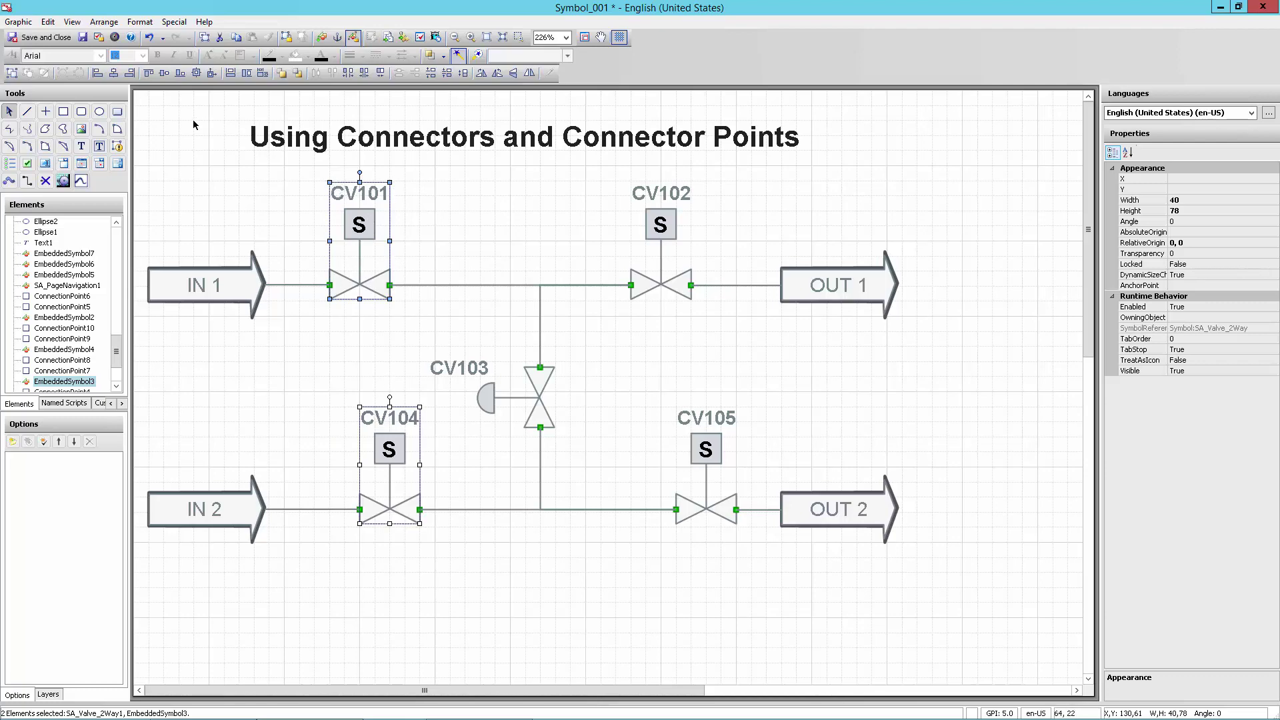
pyautogui.click(98, 73)
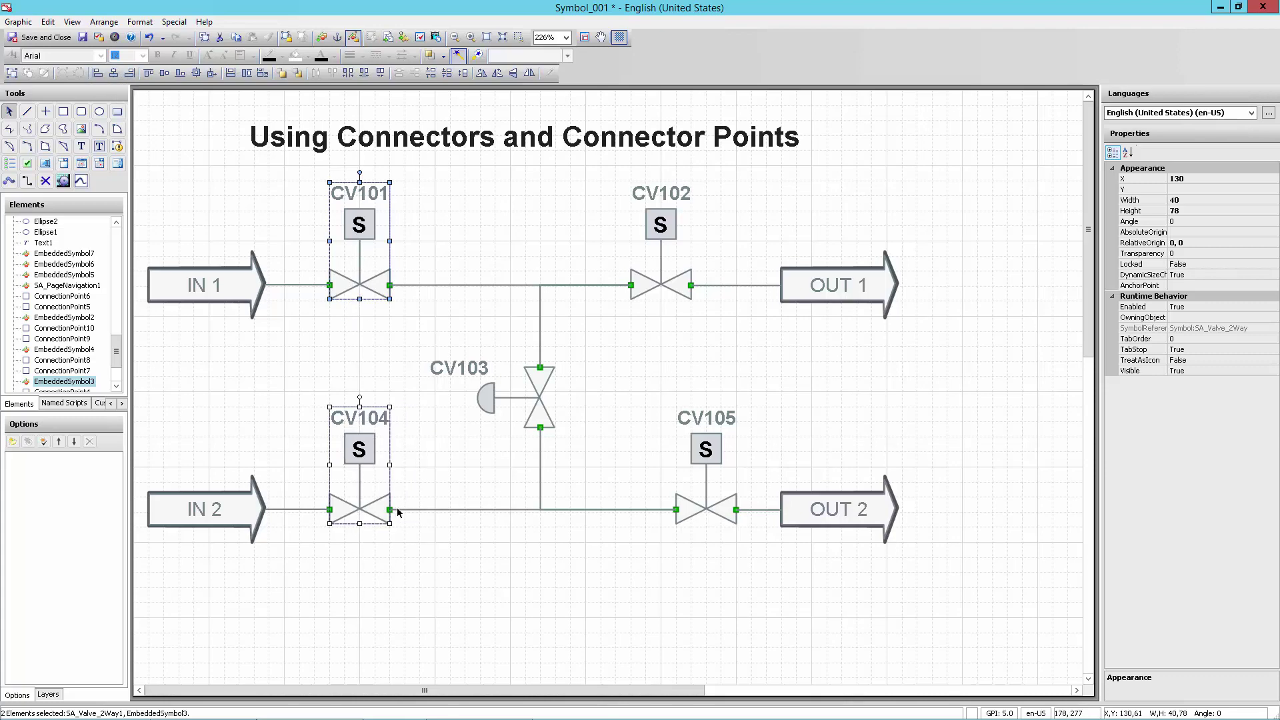
# Align valve CV105 left with CV102 above it
pyautogui.click(695, 593)
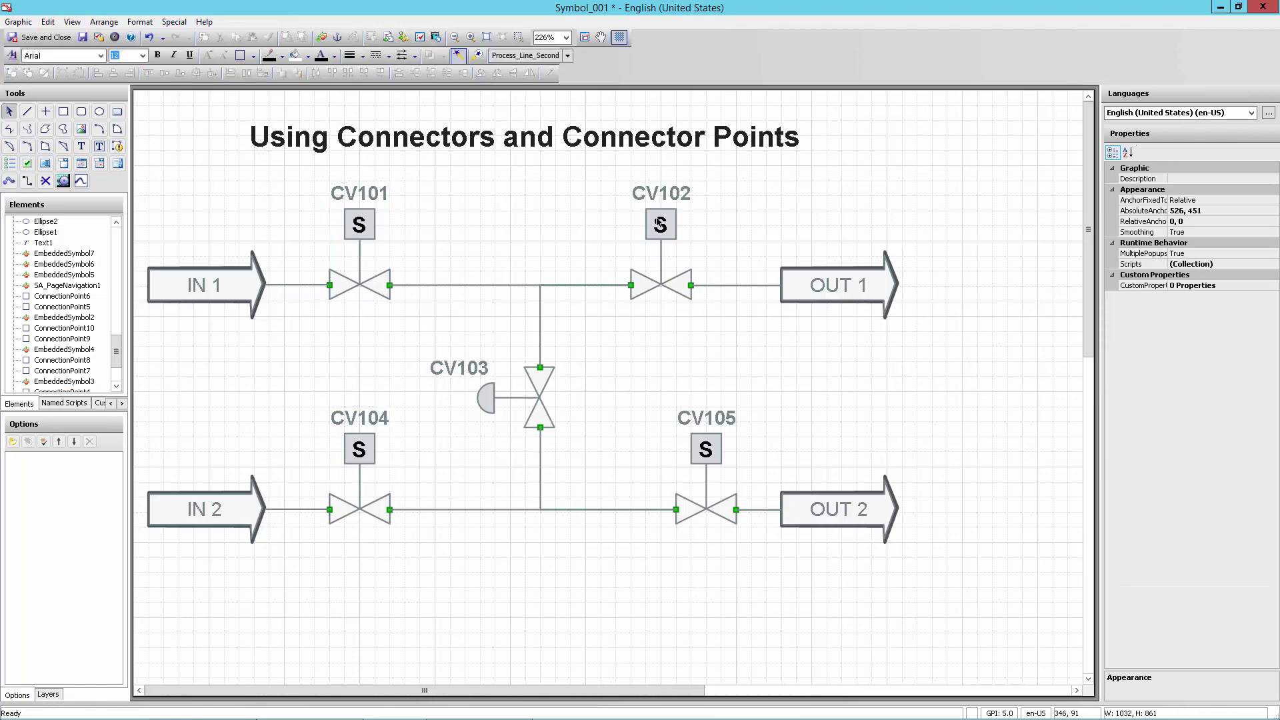
pyautogui.click(660, 224)
pyautogui.keyDown('shift'); pyautogui.click(714, 438); pyautogui.keyUp('shift')
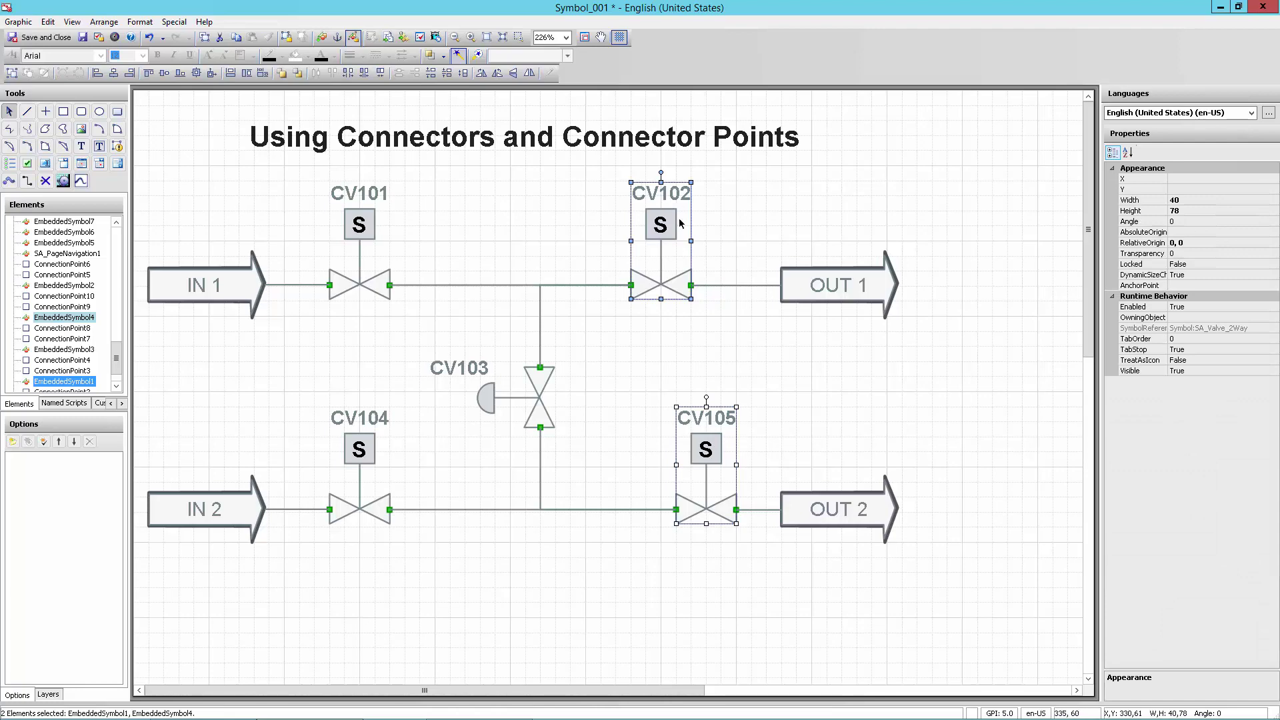
pyautogui.click(98, 73)
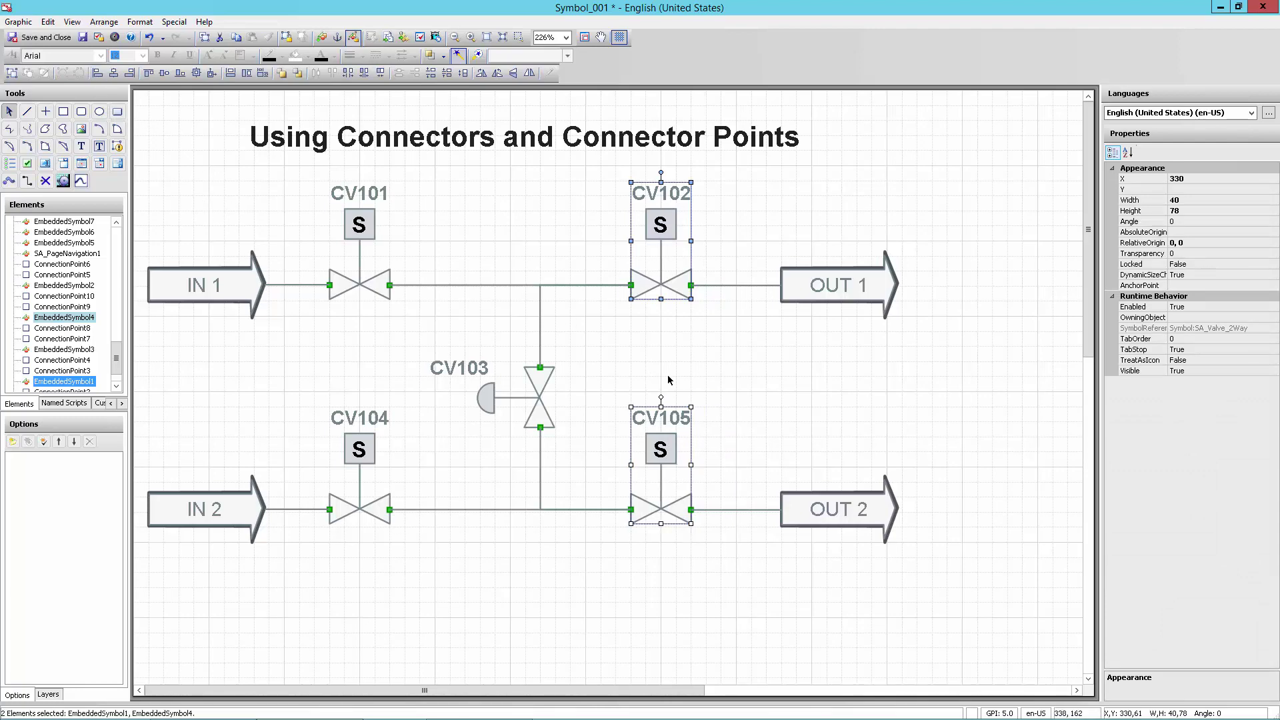
# Nudge valve CV103 upward with the arrow key
pyautogui.click(618, 382)
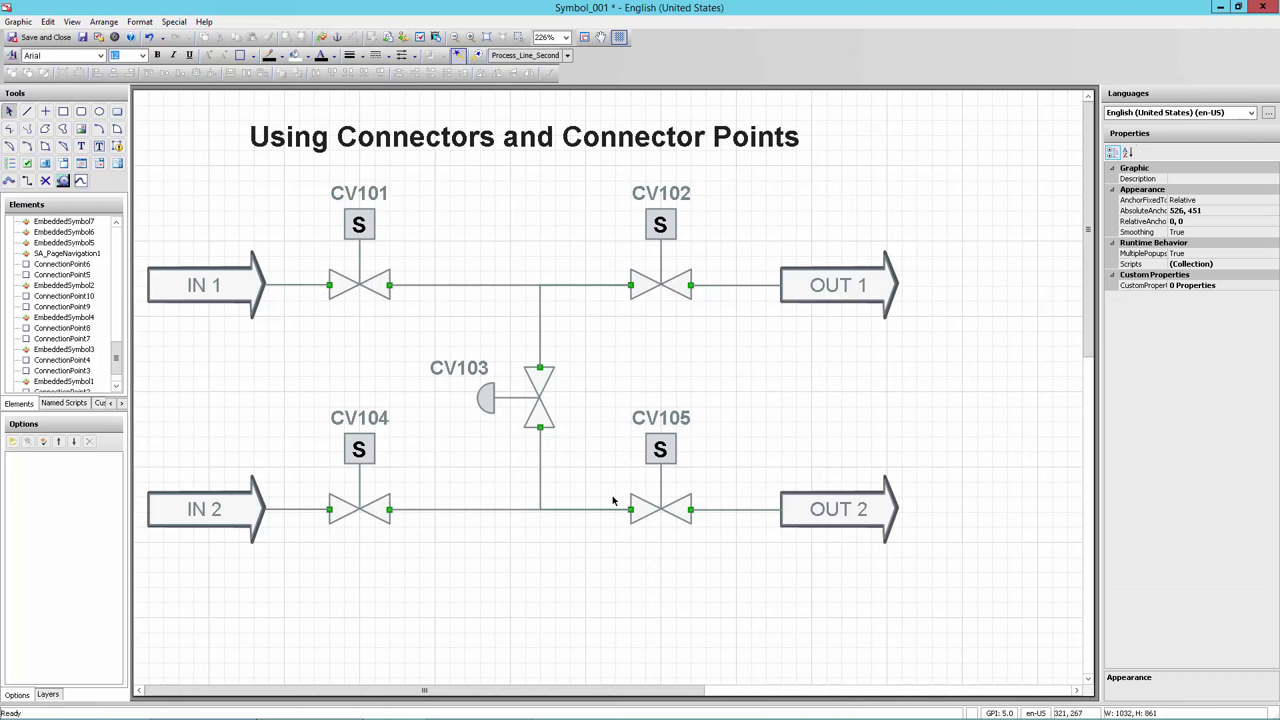
pyautogui.click(542, 392)
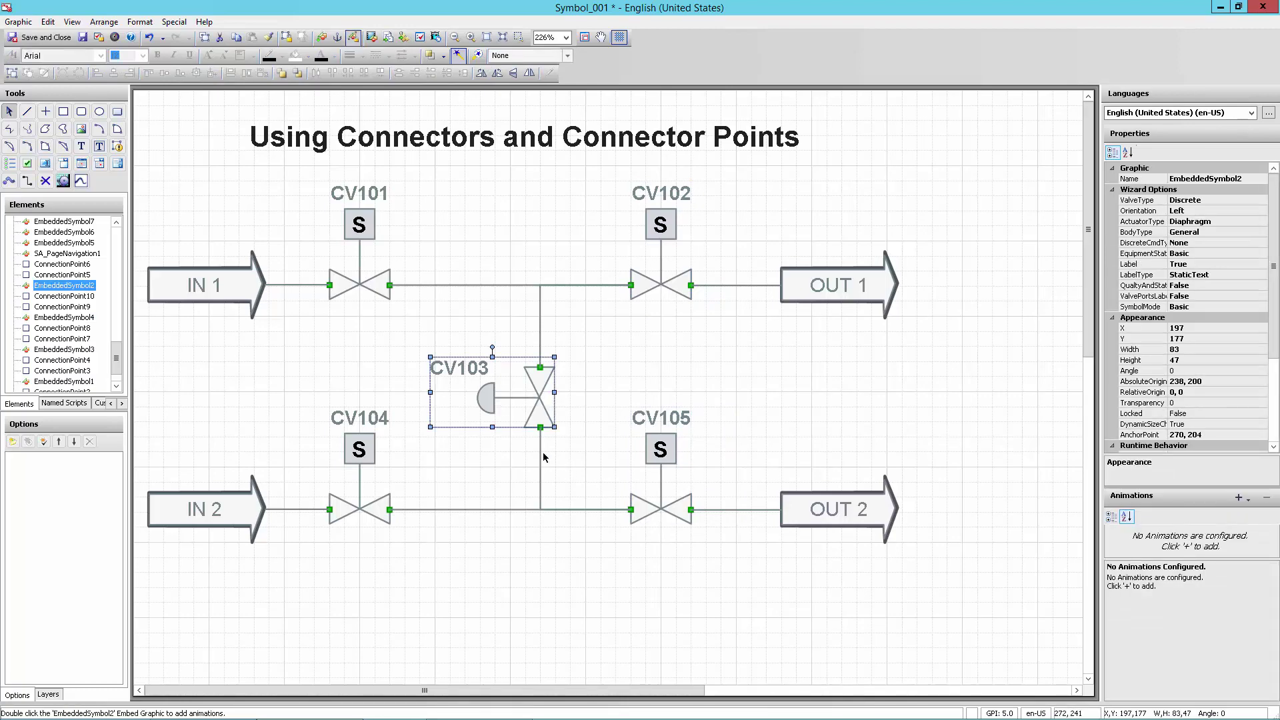
pyautogui.press('Up')
pyautogui.press('Up')
pyautogui.press('Up')
pyautogui.press('Up')
pyautogui.press('Up')
pyautogui.press('Up')
pyautogui.press('Up')
pyautogui.press('Up')
pyautogui.press('Up')
pyautogui.press('Up')
pyautogui.press('Up')
pyautogui.press('Up')
pyautogui.press('Up')
pyautogui.press('Up')
pyautogui.press('Up')
pyautogui.press('Up')
pyautogui.press('Up')
pyautogui.press('Up')
pyautogui.press('Up')
pyautogui.press('Up')
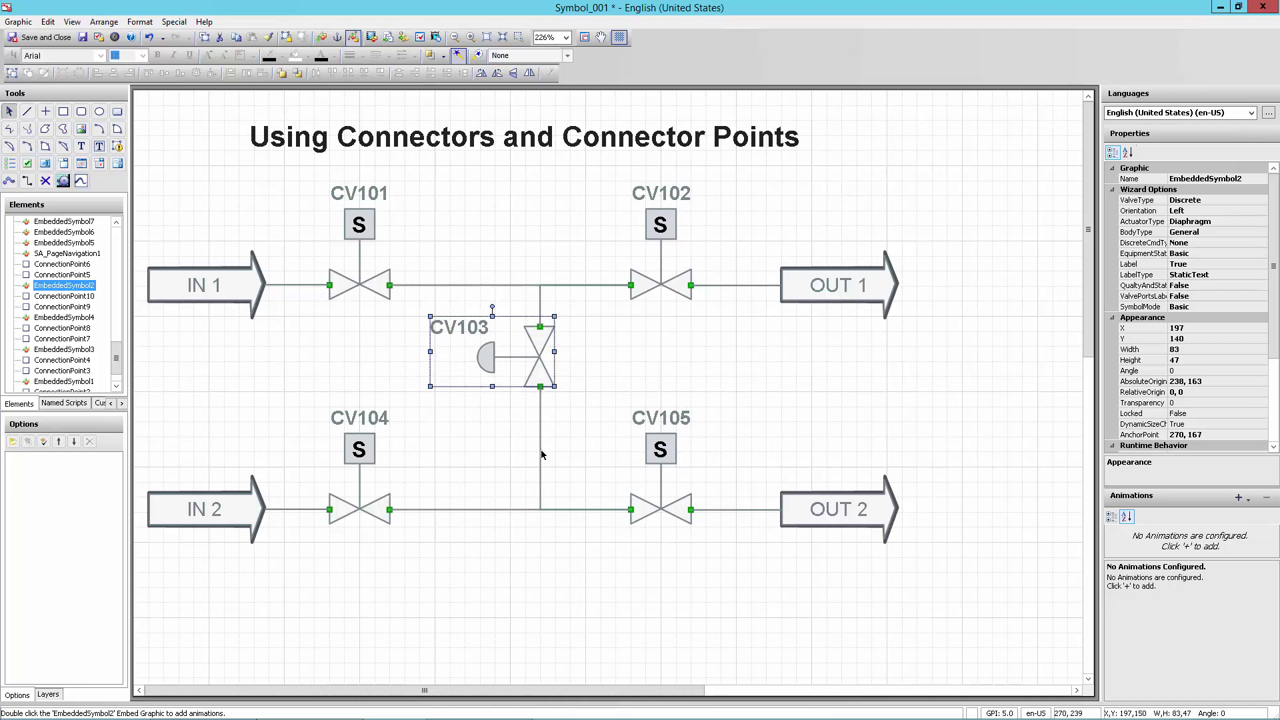
pyautogui.click(511, 447)
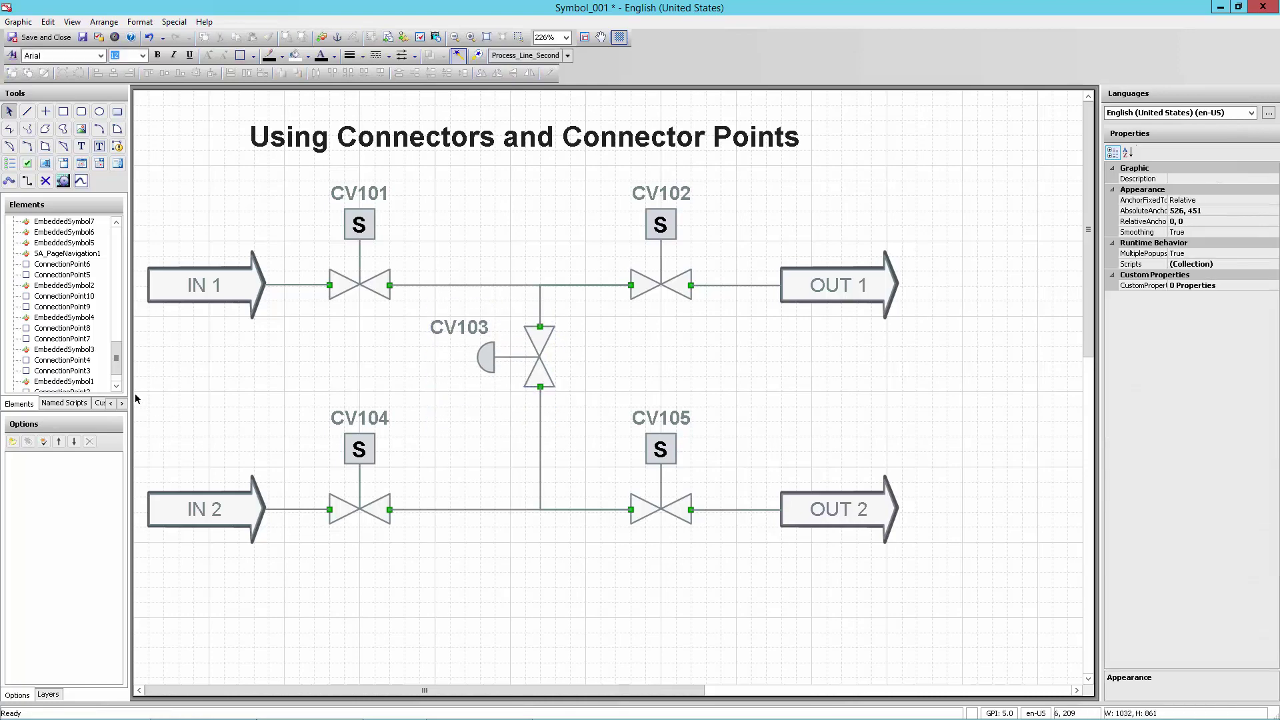
# Select IN 2, CV104, CV105 and OUT 2 with their connectors and nudge them up
pyautogui.moveTo(136, 384); pyautogui.dragTo(980, 574)
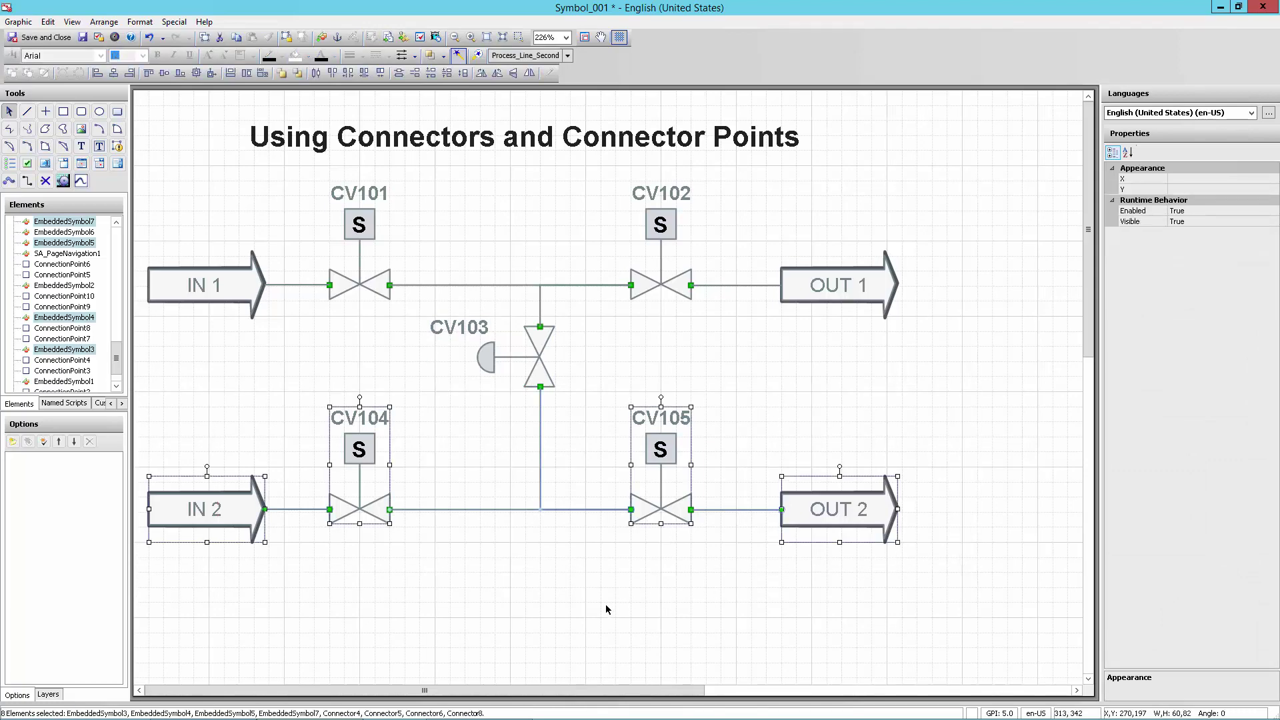
pyautogui.press('Up')
pyautogui.press('Up')
pyautogui.press('Up')
pyautogui.press('Up')
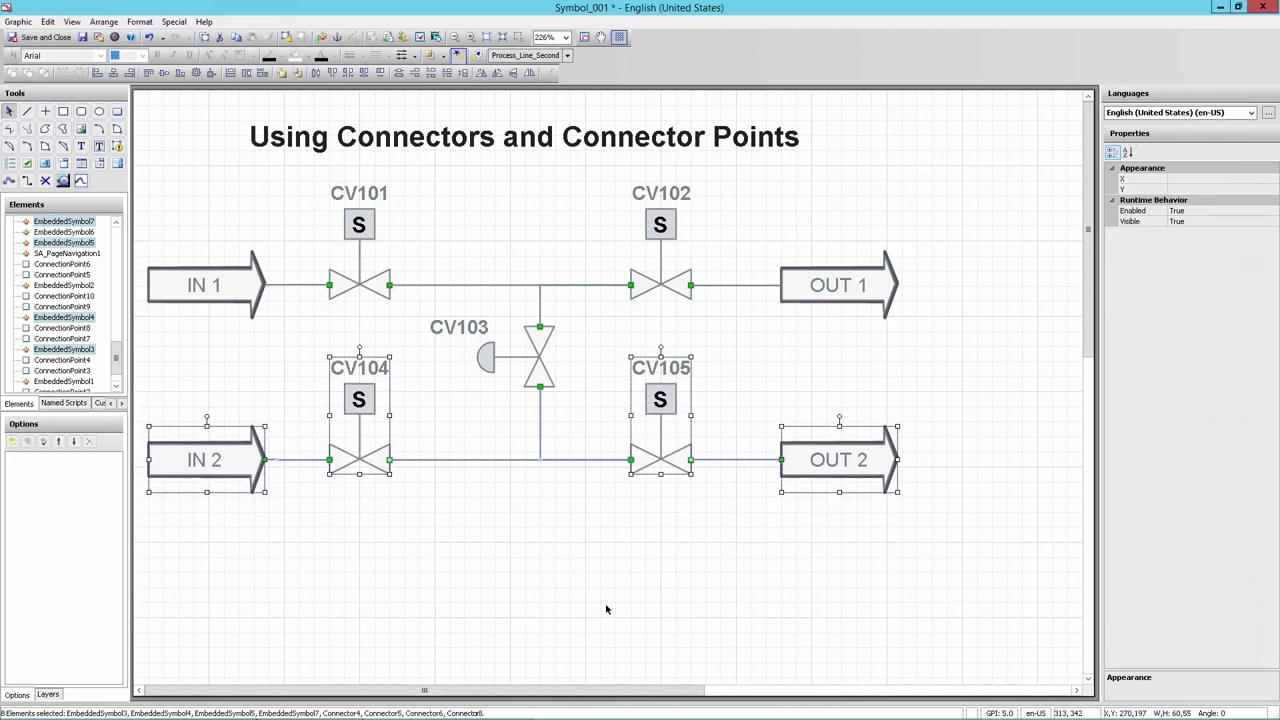
pyautogui.click(440, 523)
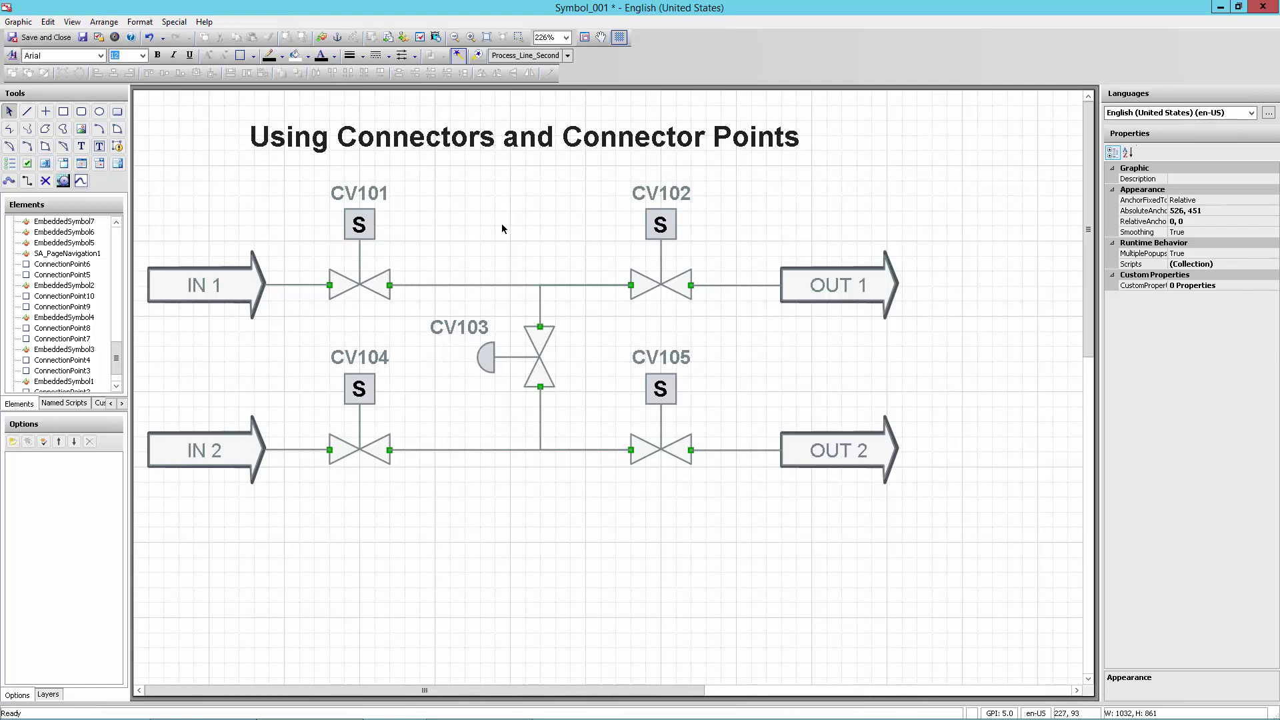
pyautogui.doubleClick(465, 284)
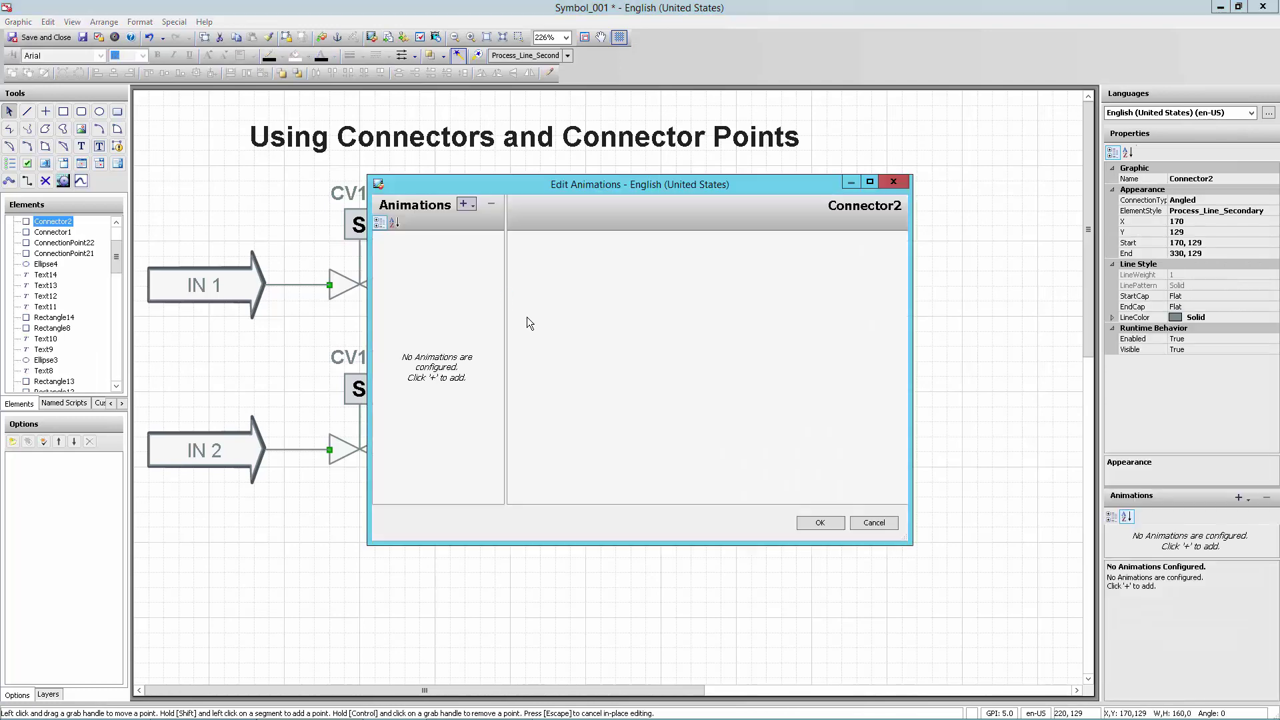
pyautogui.click(469, 205)
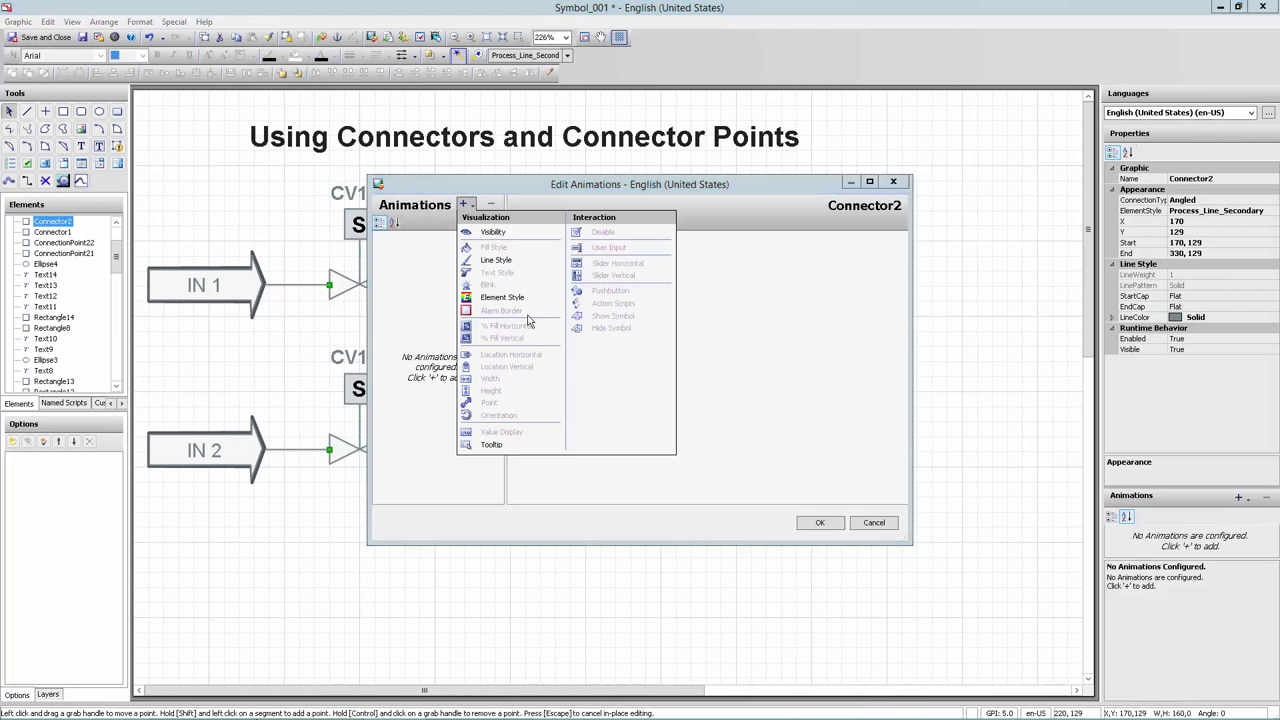
pyautogui.click(511, 296)
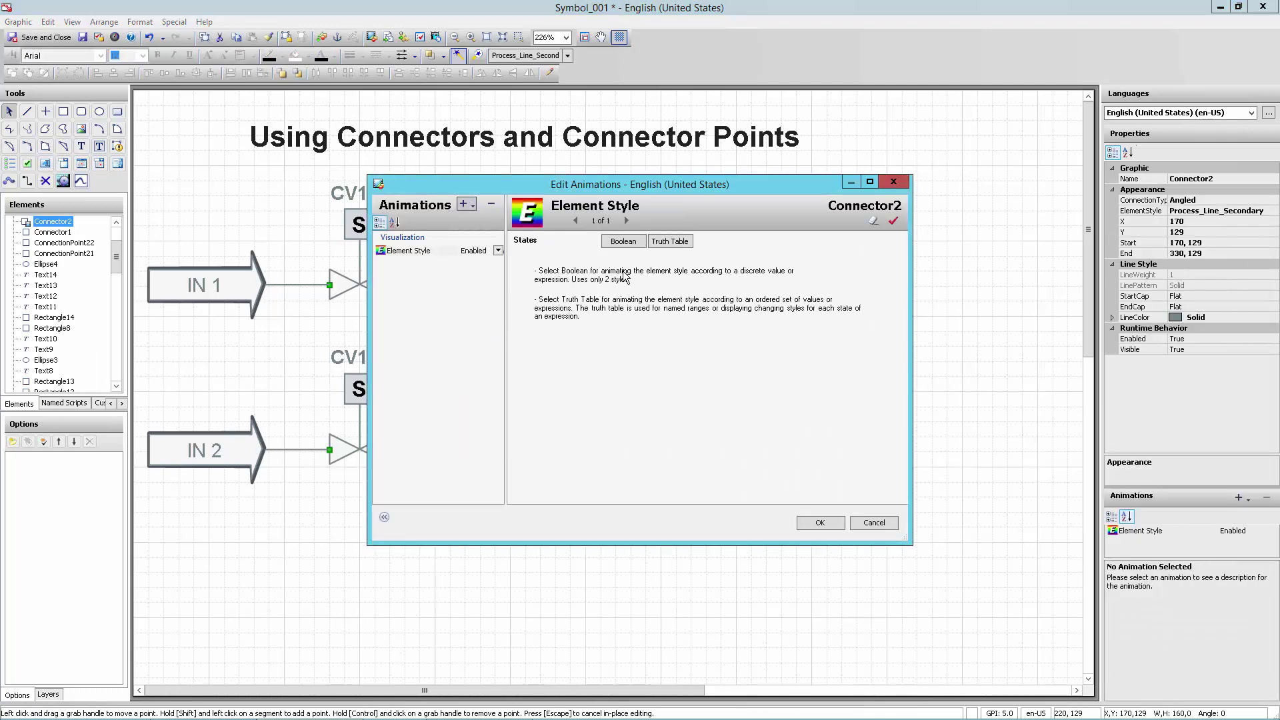
pyautogui.click(625, 243)
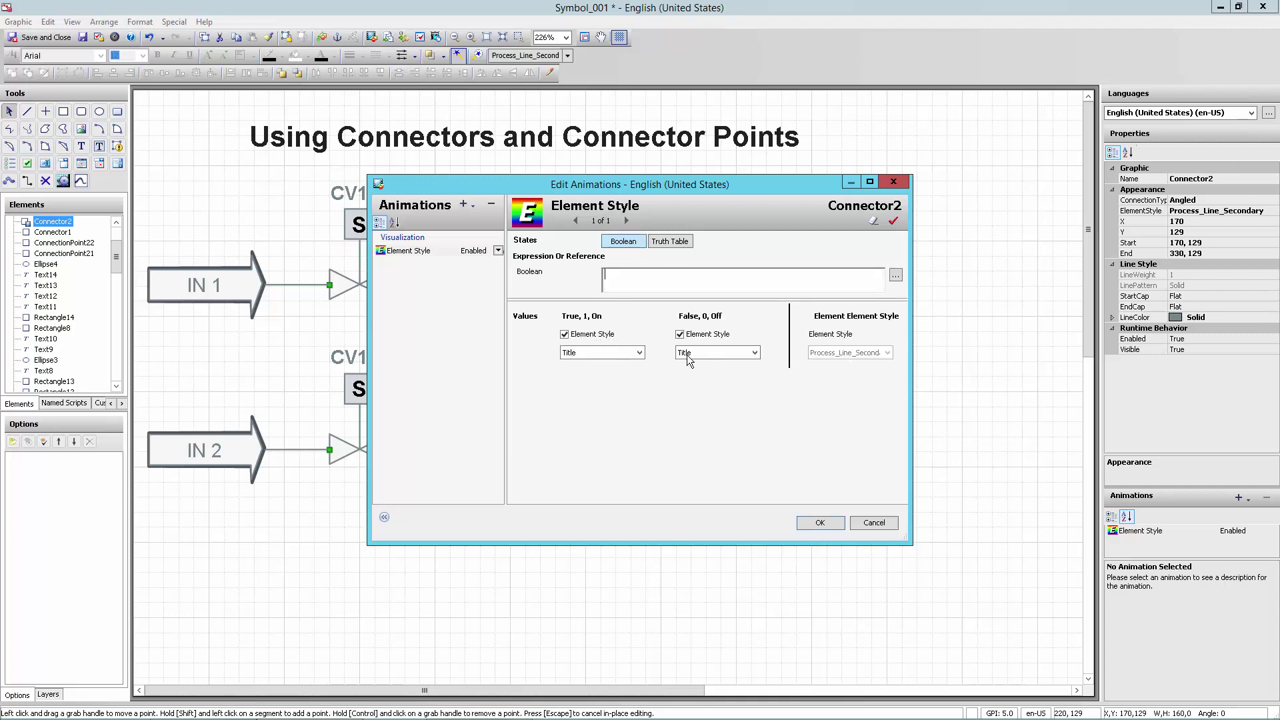
pyautogui.click(644, 281)
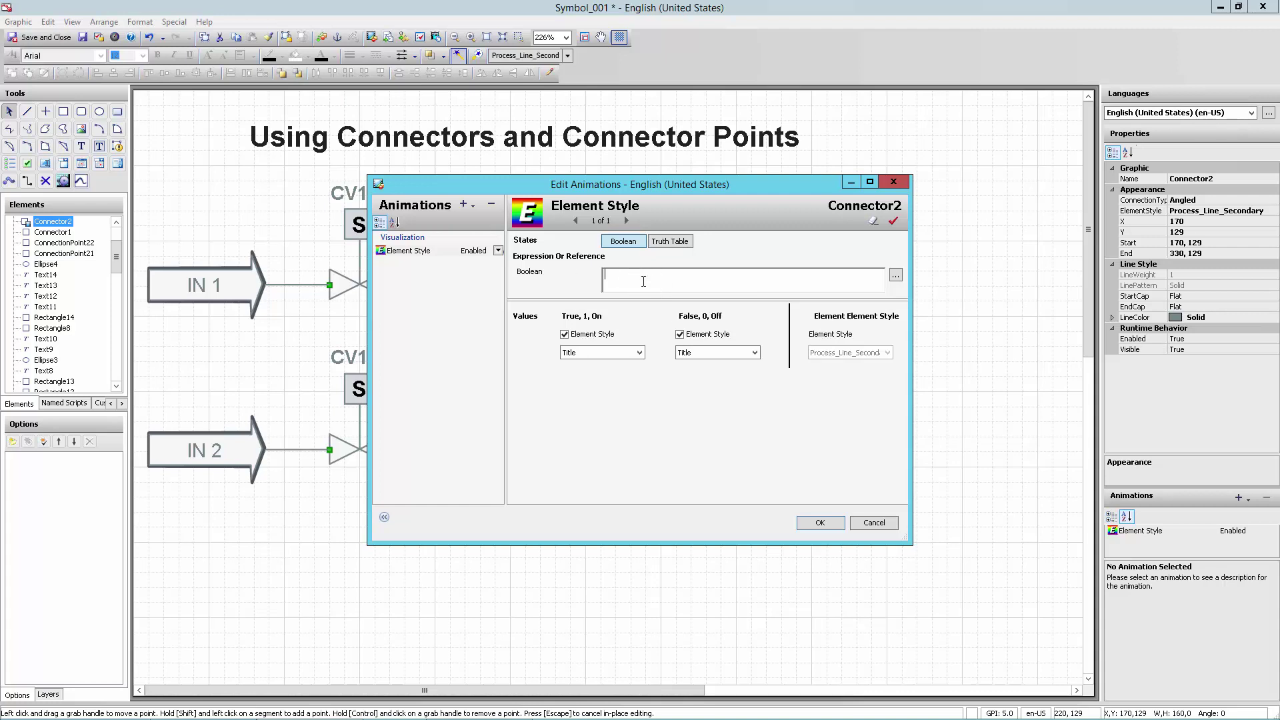
pyautogui.click(874, 523)
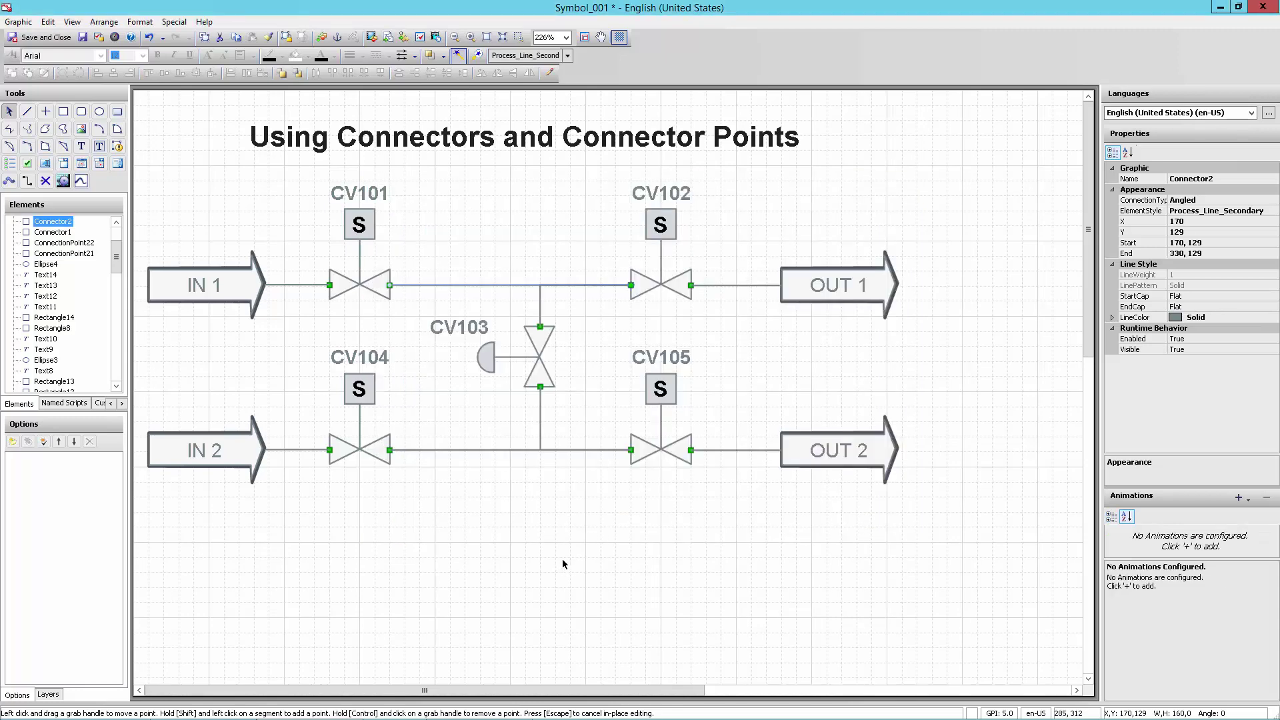
# Zoom to the Straight and Angled examples and drag the right Straight circle to watch its connector follow
pyautogui.click(486, 39)
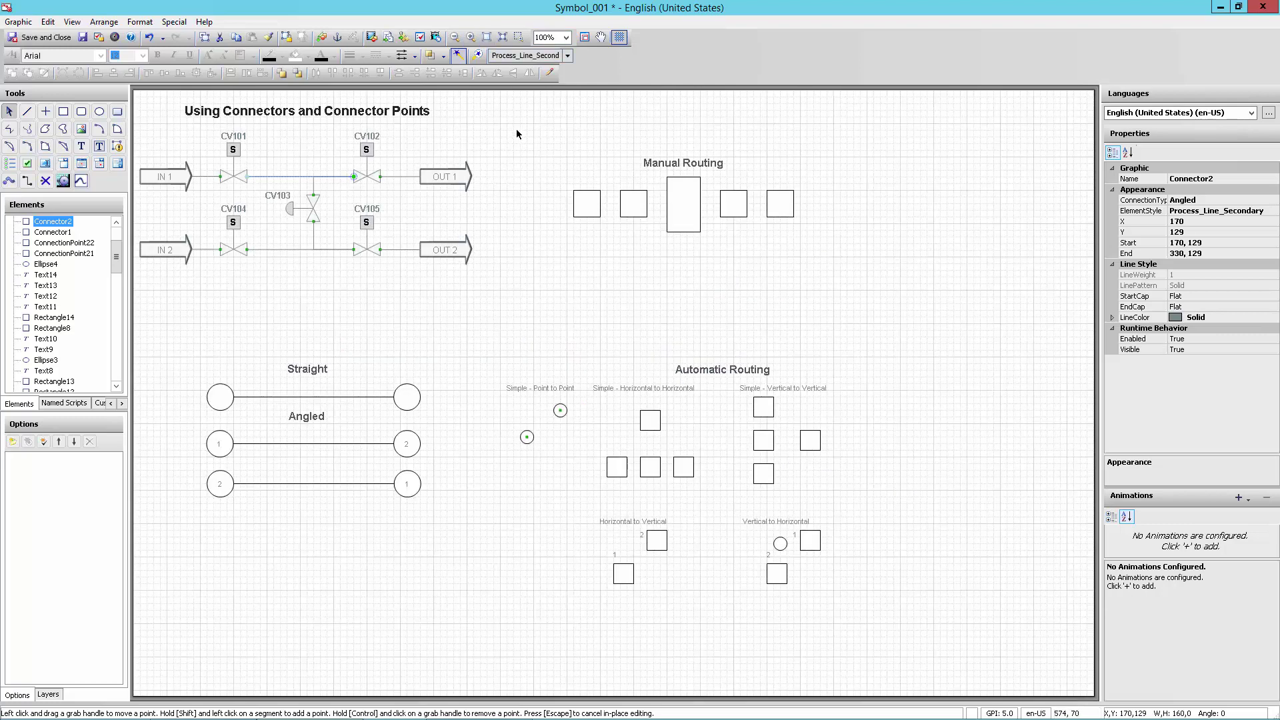
pyautogui.moveTo(166, 311); pyautogui.dragTo(483, 584)
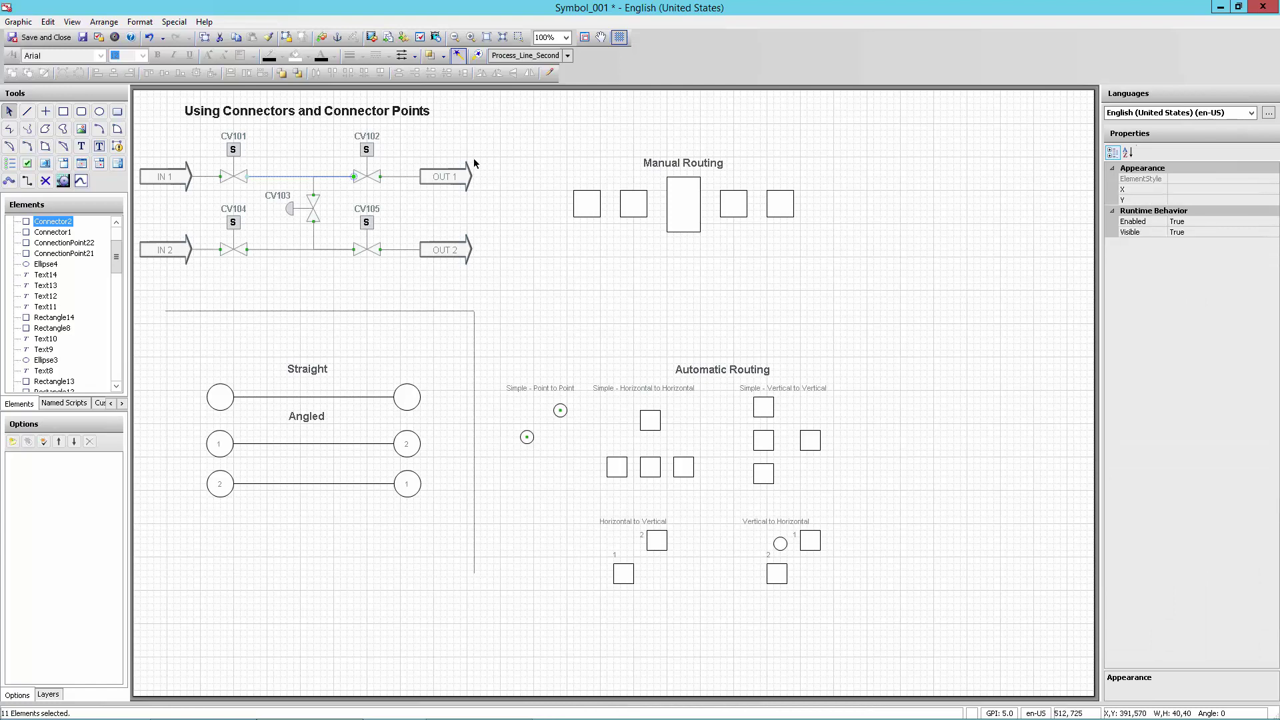
pyautogui.click(503, 39)
pyautogui.click(390, 169)
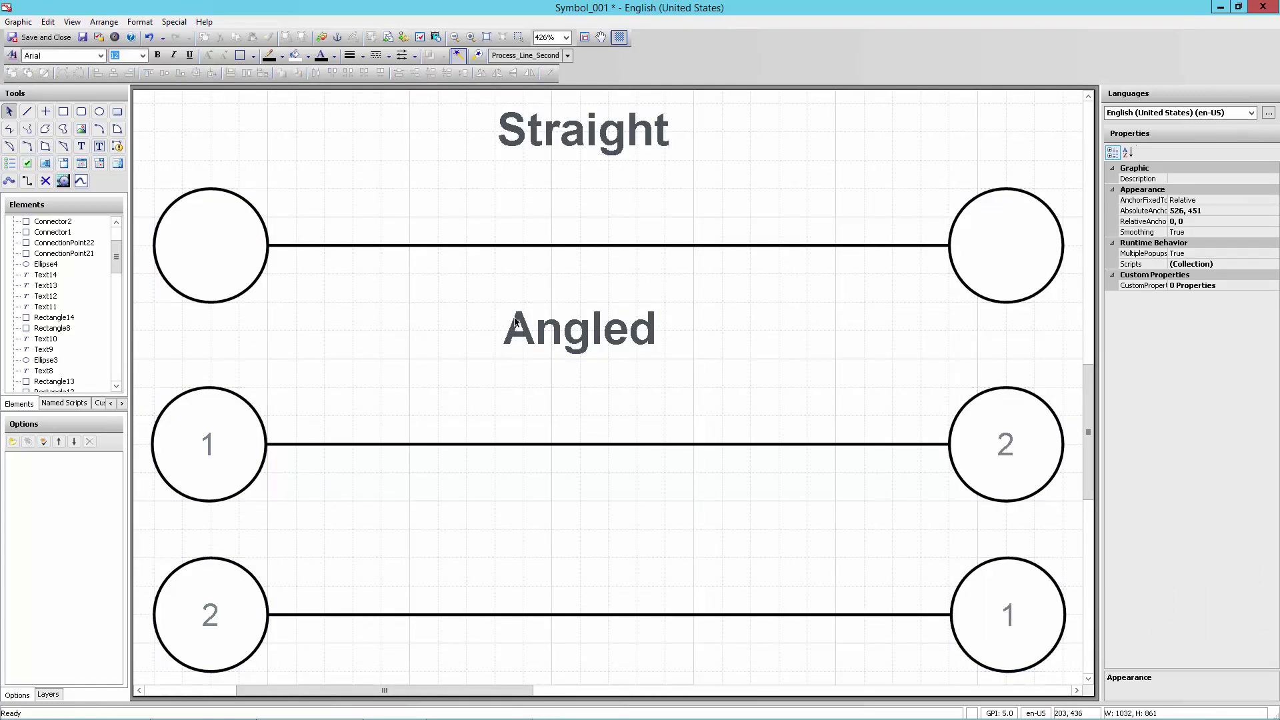
pyautogui.click(623, 246)
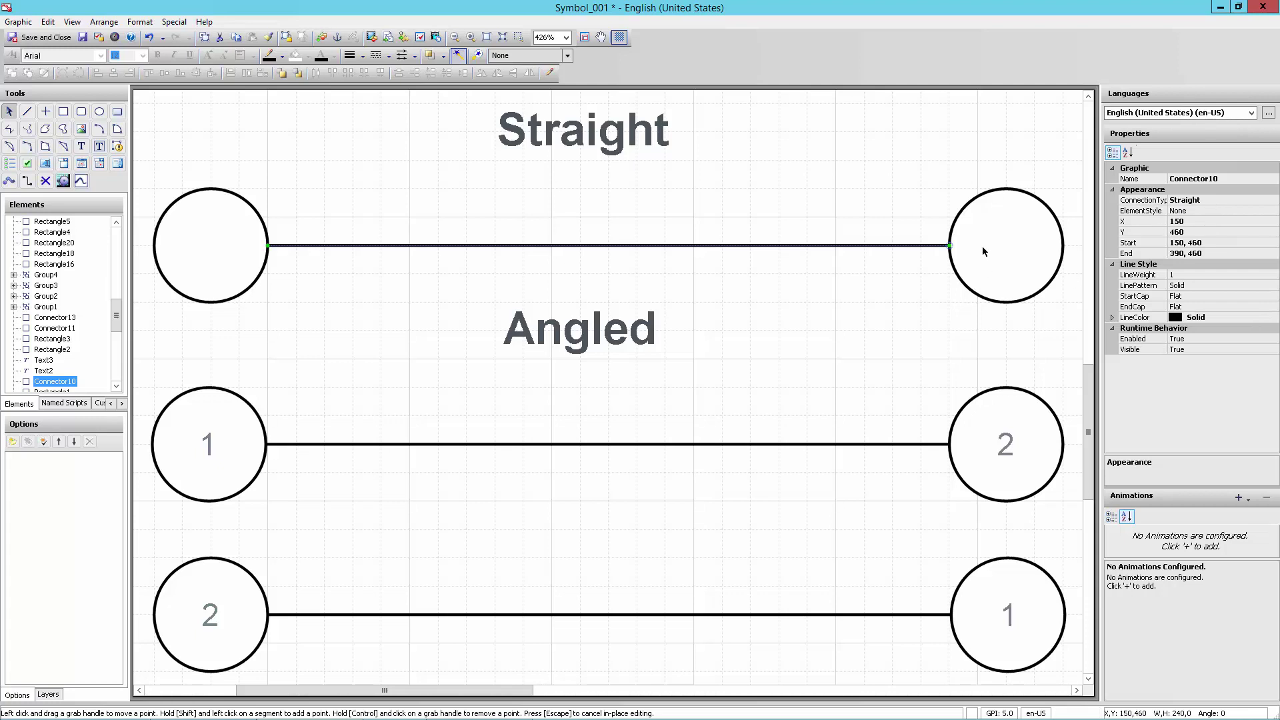
pyautogui.moveTo(983, 249); pyautogui.dragTo(921, 286)
# Undo the circle move, then raise circles 2 and 1 so the Angled connectors bend upward
pyautogui.hotkey('ctrl', 'z')
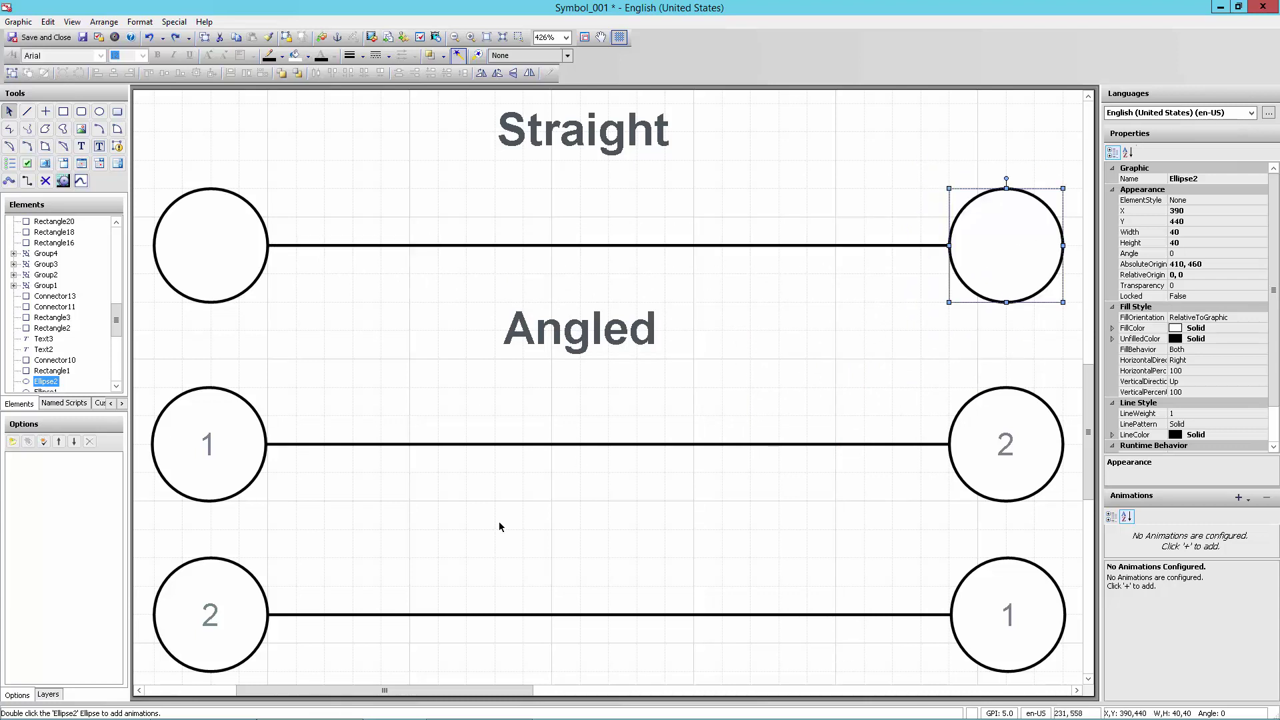
pyautogui.click(775, 445)
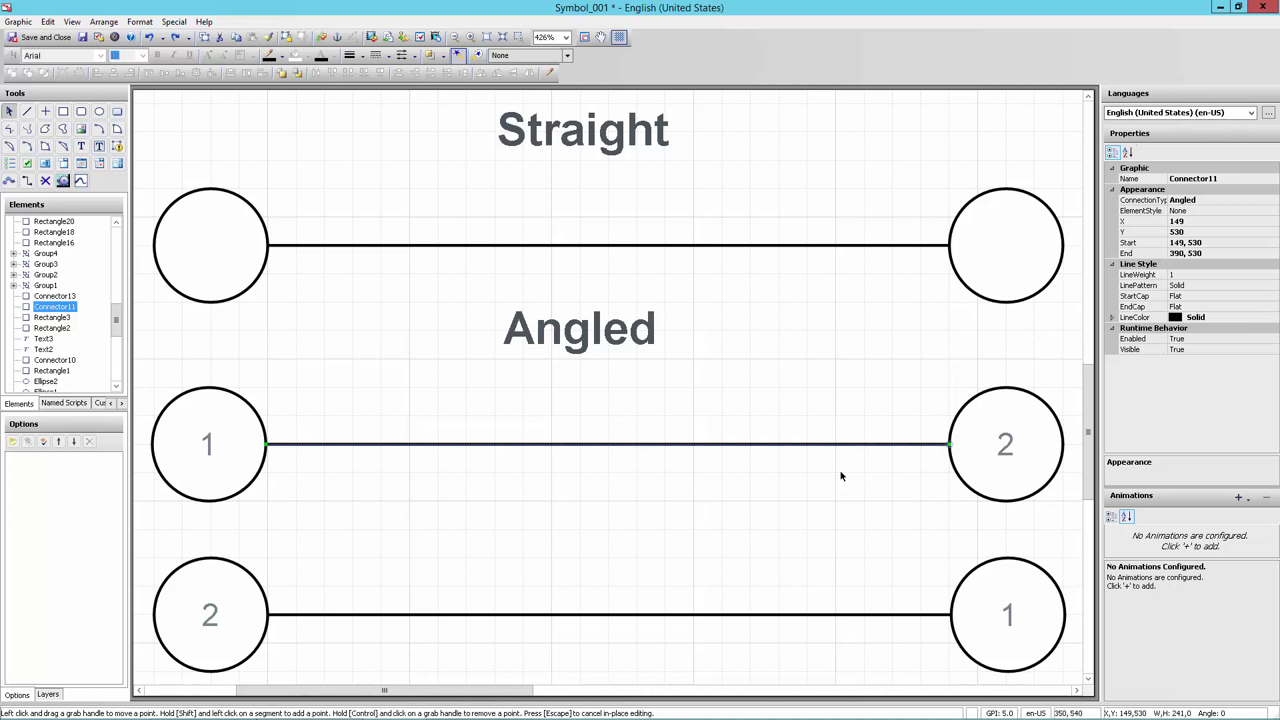
pyautogui.moveTo(1007, 452); pyautogui.dragTo(1011, 416)
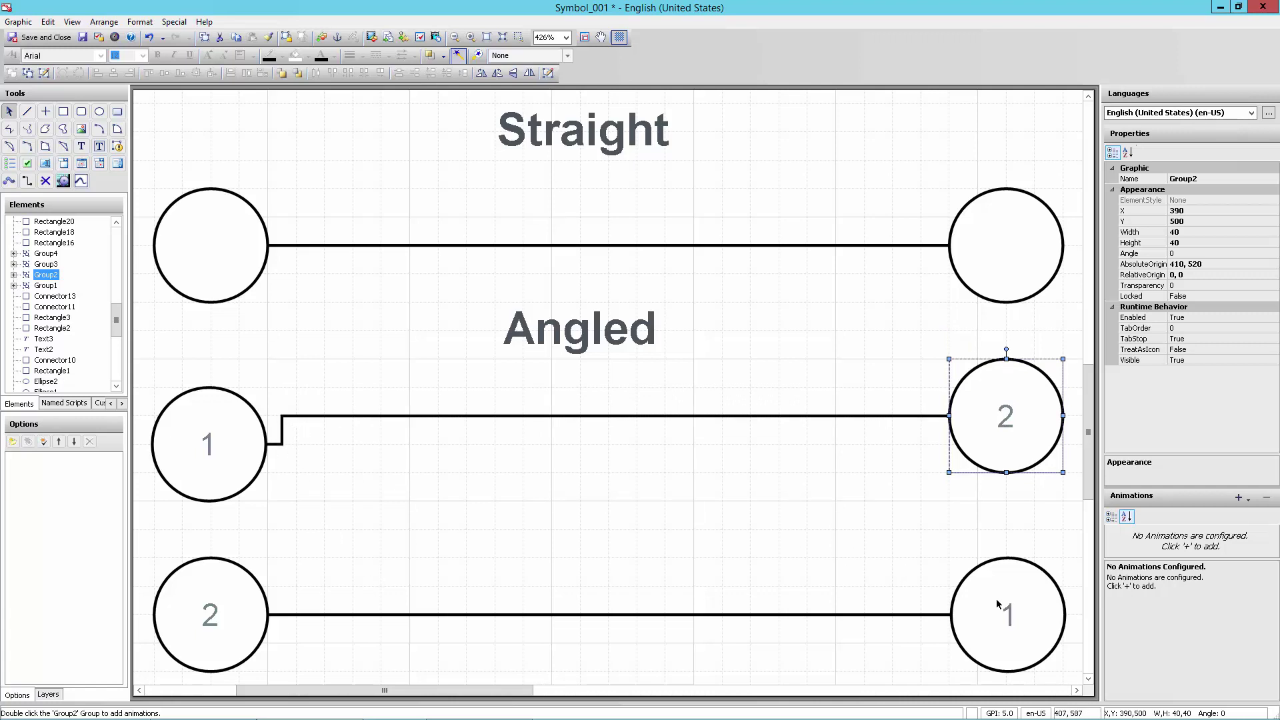
pyautogui.moveTo(999, 604); pyautogui.dragTo(1005, 554)
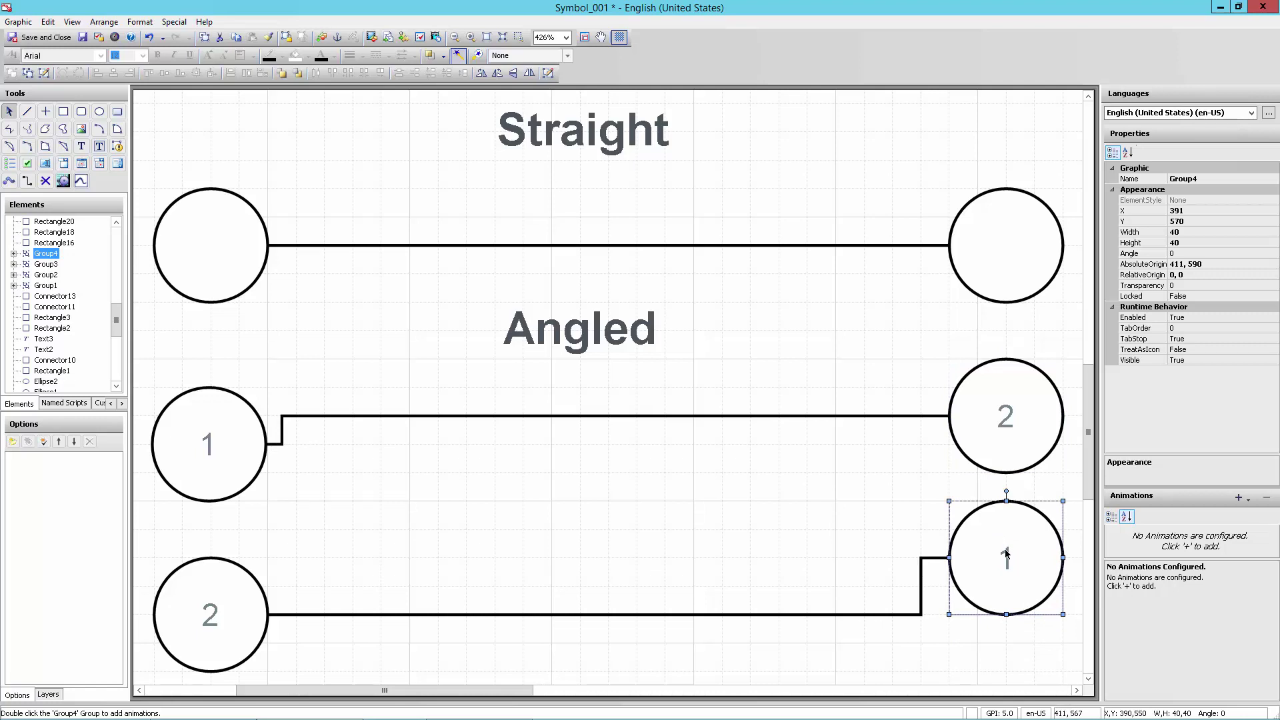
pyautogui.click(831, 614)
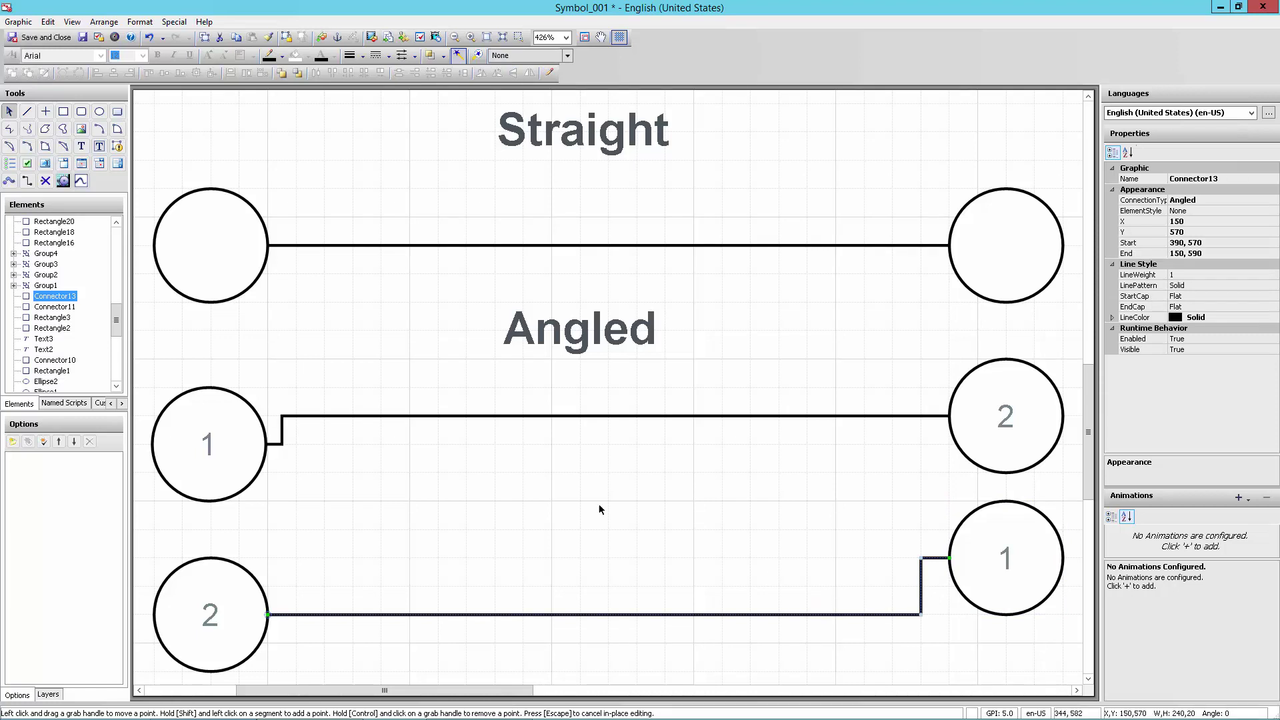
# Zoom to the Manual Routing group and connect its leftmost box to the rightmost box
pyautogui.click(489, 38)
pyautogui.click(818, 235)
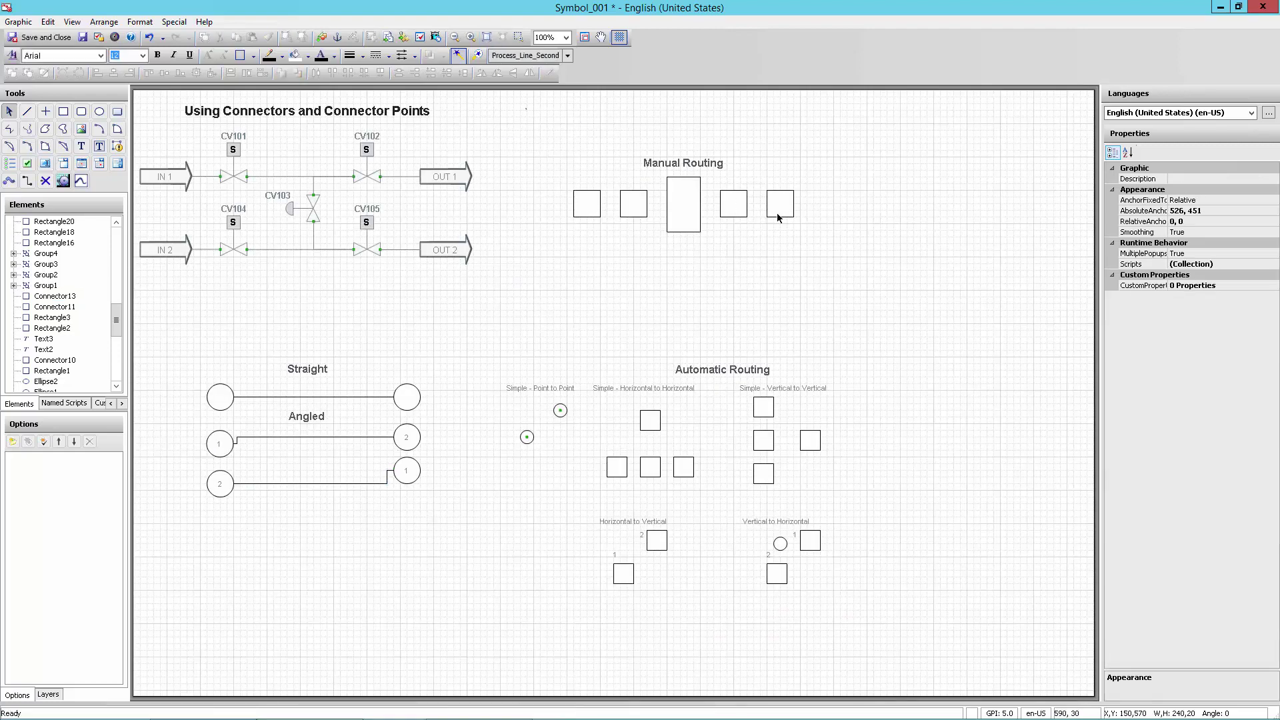
pyautogui.moveTo(524, 106); pyautogui.dragTo(918, 290)
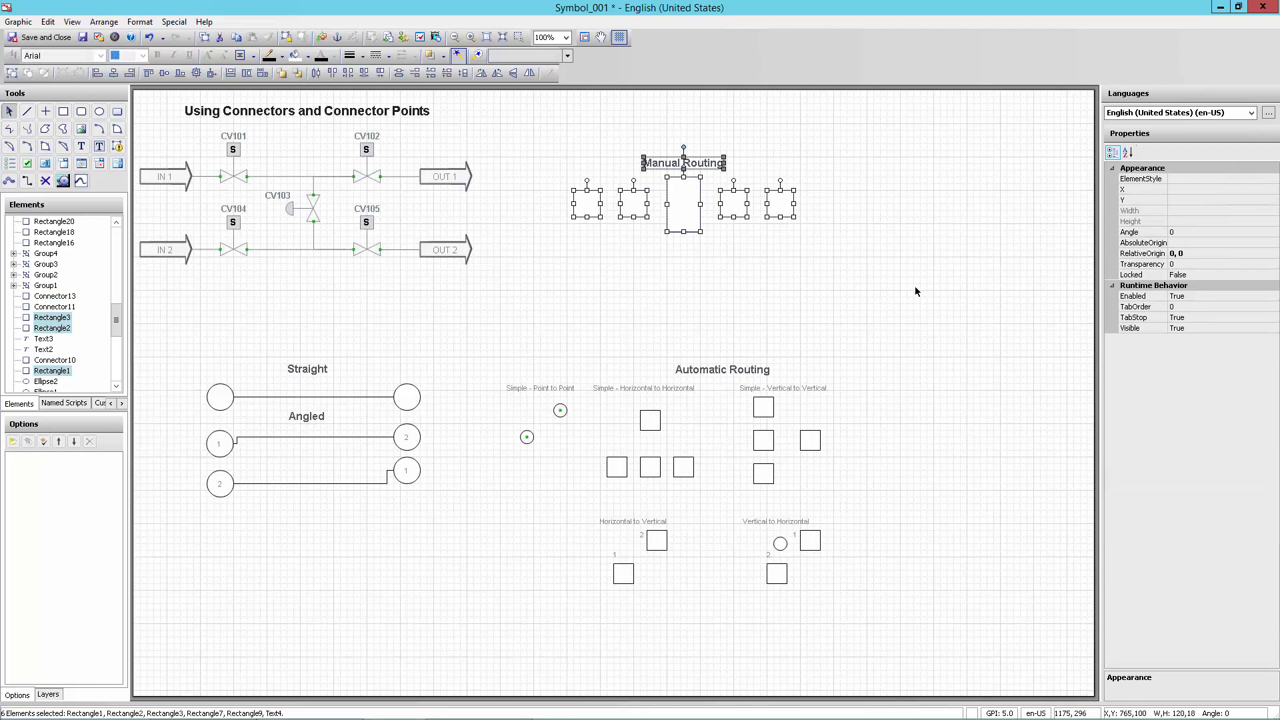
pyautogui.click(504, 38)
pyautogui.click(371, 215)
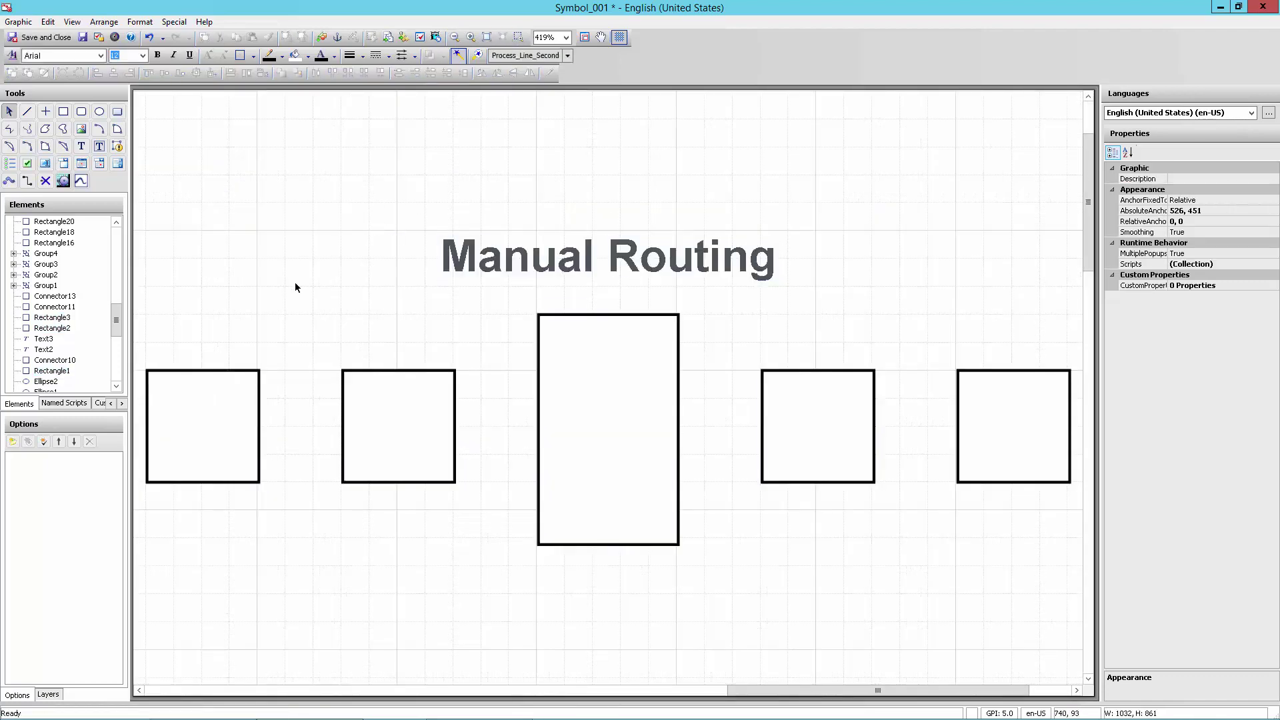
pyautogui.click(27, 180)
pyautogui.moveTo(259, 425)
pyautogui.mouseDown()
pyautogui.moveTo(439, 512)
pyautogui.moveTo(958, 425)
pyautogui.mouseUp()
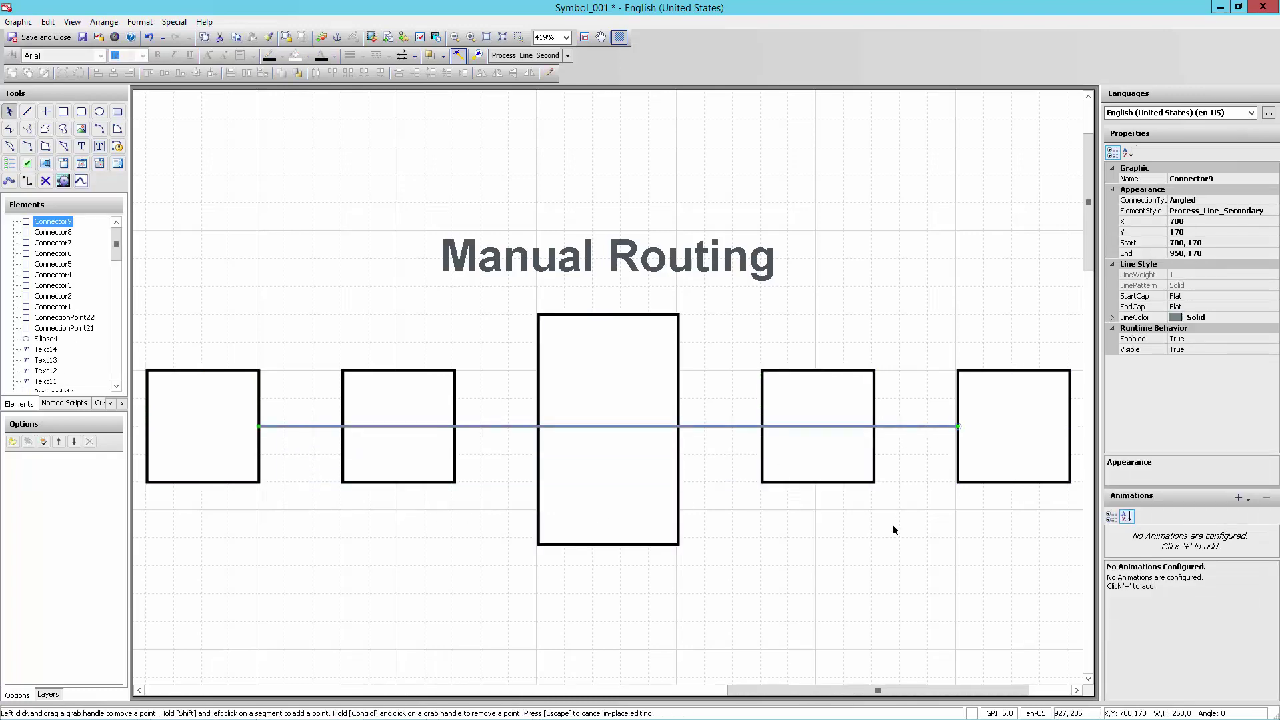
# Add bend points on the connector on both sides of the second and fourth boxes
pyautogui.click(314, 429)
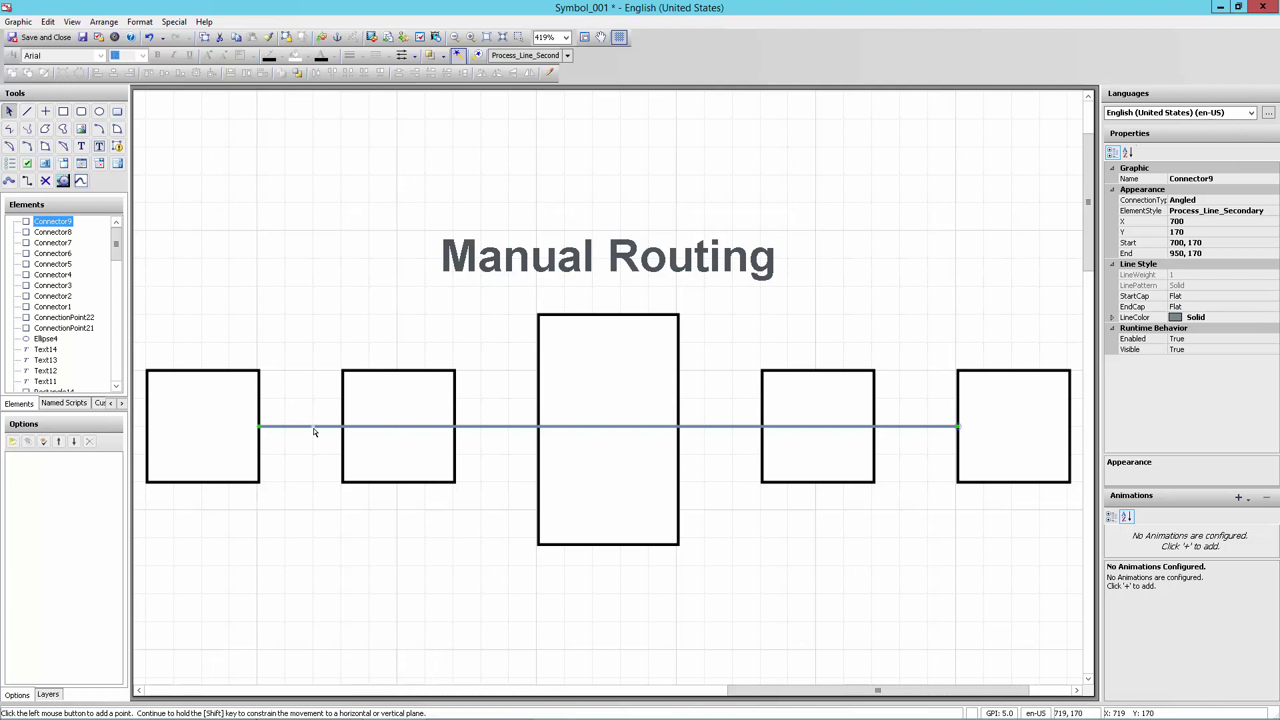
pyautogui.click(510, 430)
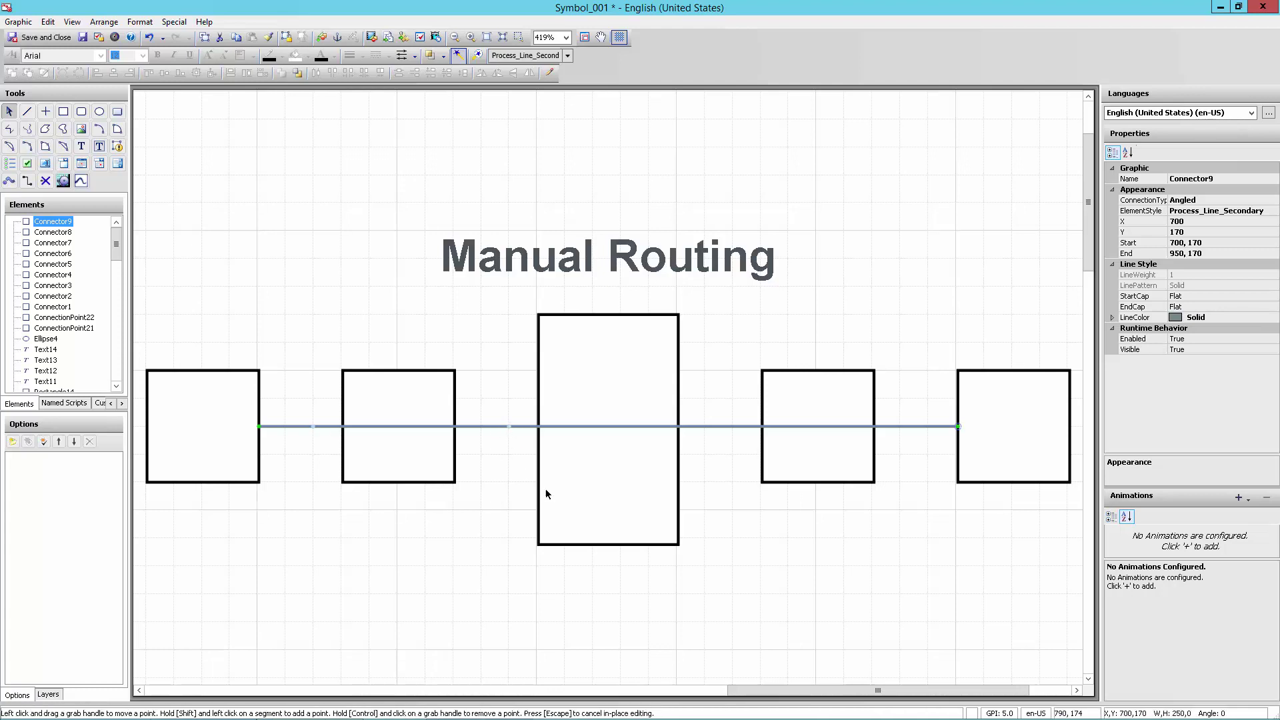
pyautogui.click(710, 428)
pyautogui.click(928, 428)
# Route the connector over the second box and under the tall box, then move the rightmost box lower
pyautogui.moveTo(429, 427); pyautogui.dragTo(446, 323)
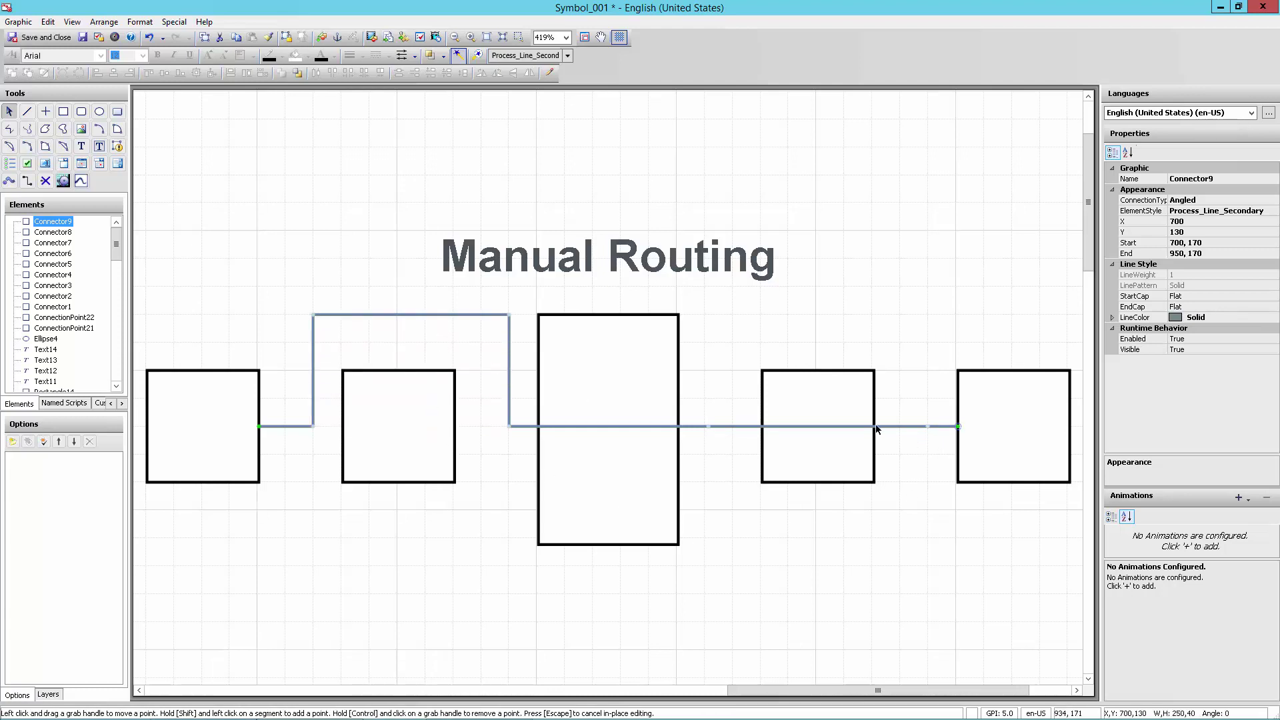
pyautogui.moveTo(822, 429); pyautogui.dragTo(825, 520)
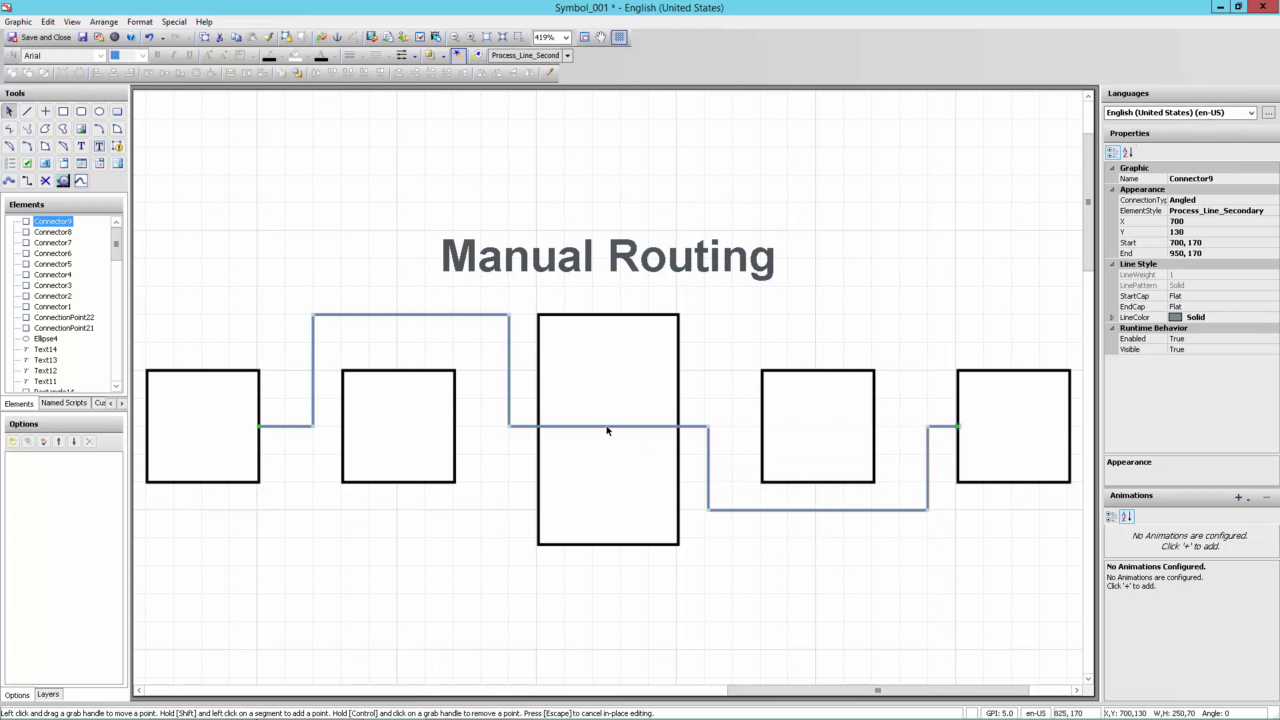
pyautogui.moveTo(606, 430); pyautogui.dragTo(619, 578)
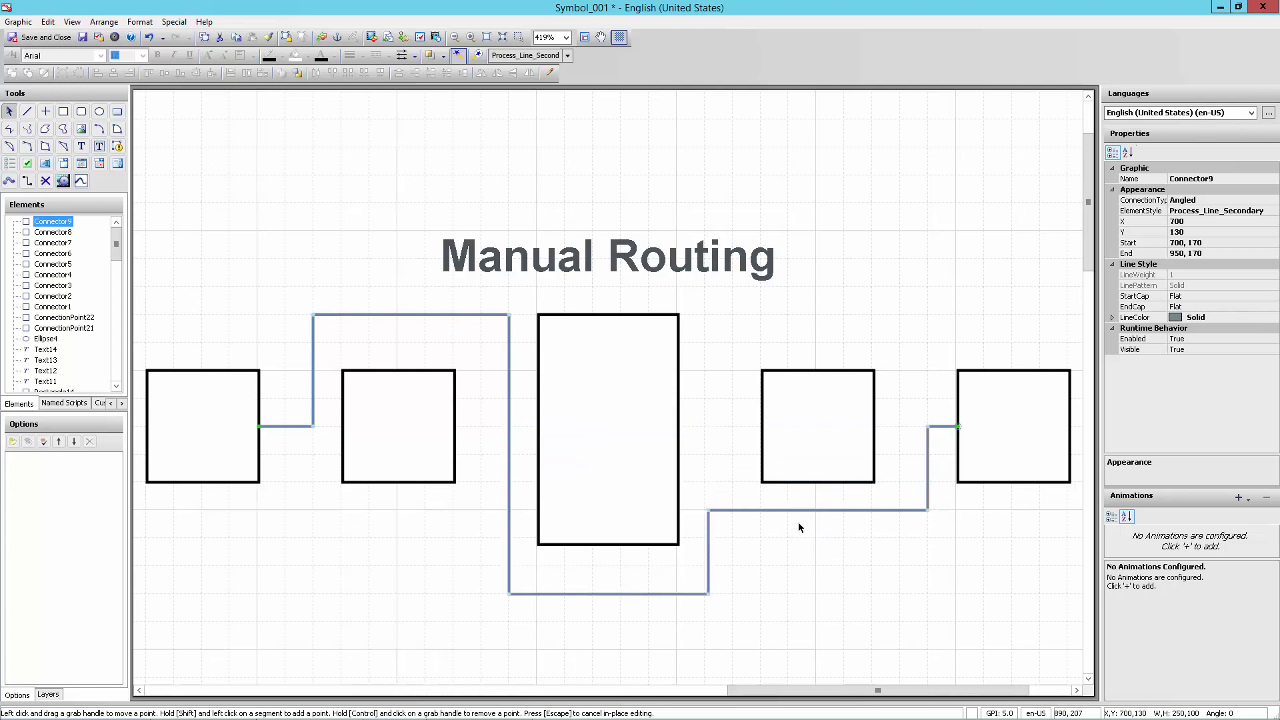
pyautogui.moveTo(793, 510); pyautogui.dragTo(799, 338)
pyautogui.click(910, 470)
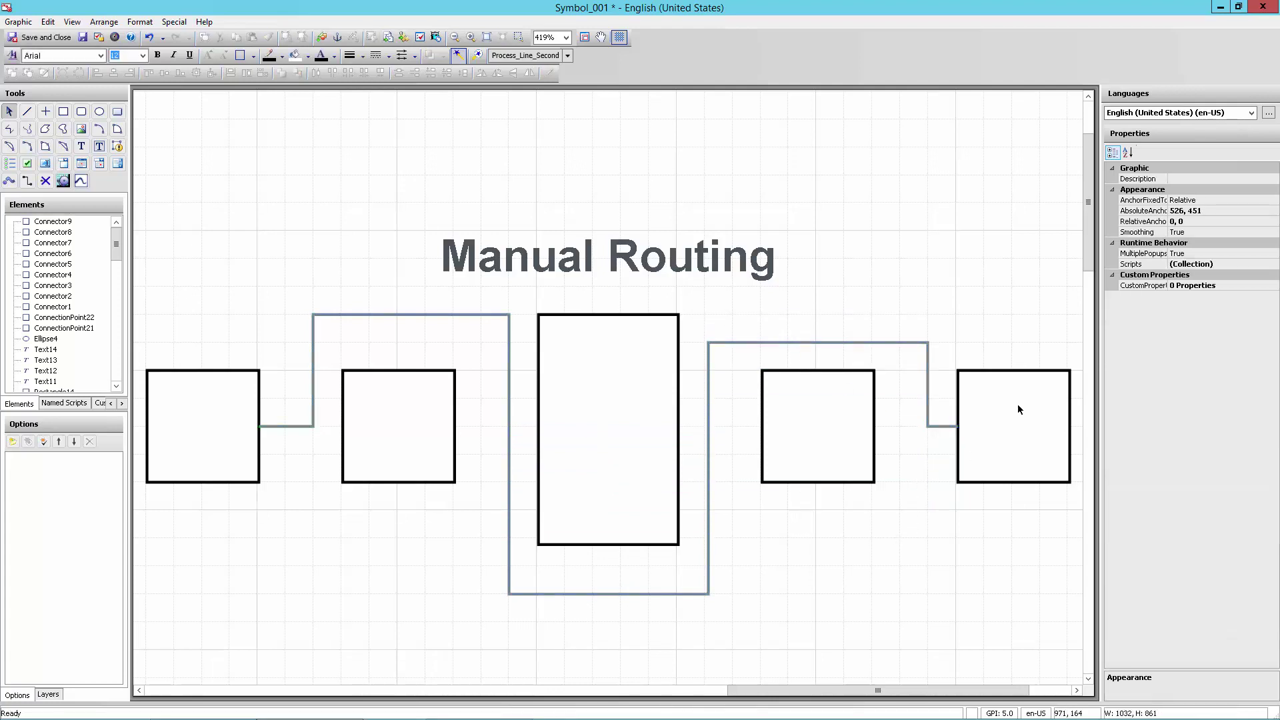
pyautogui.moveTo(1018, 415); pyautogui.dragTo(1015, 442)
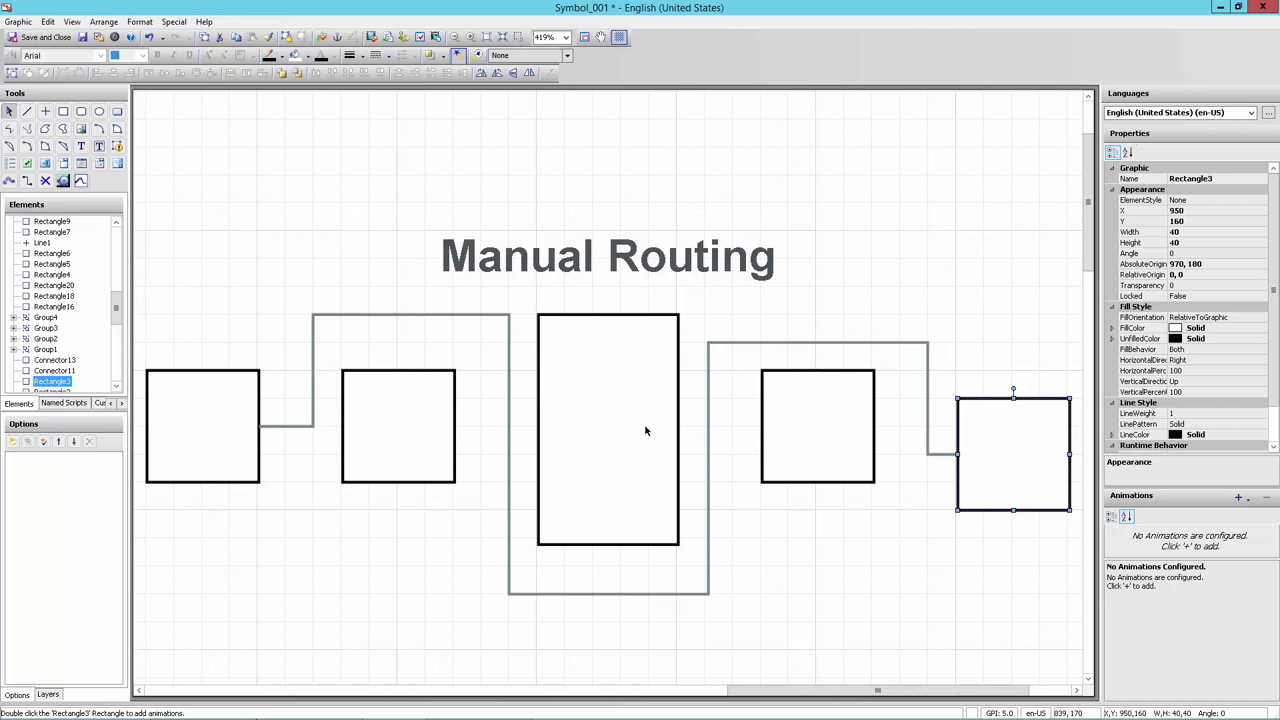
# Zoom to fit the Automatic Routing group, then wheel out to 208% and deselect
pyautogui.click(487, 38)
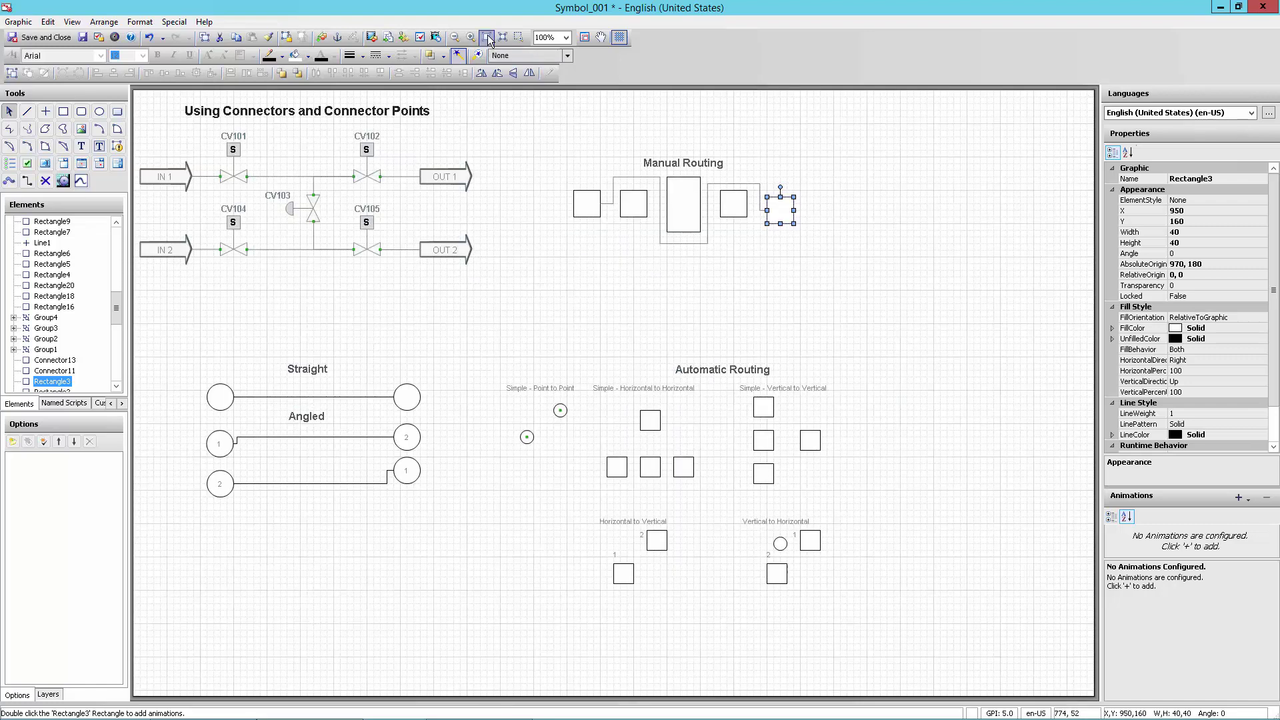
pyautogui.moveTo(464, 304); pyautogui.dragTo(936, 647)
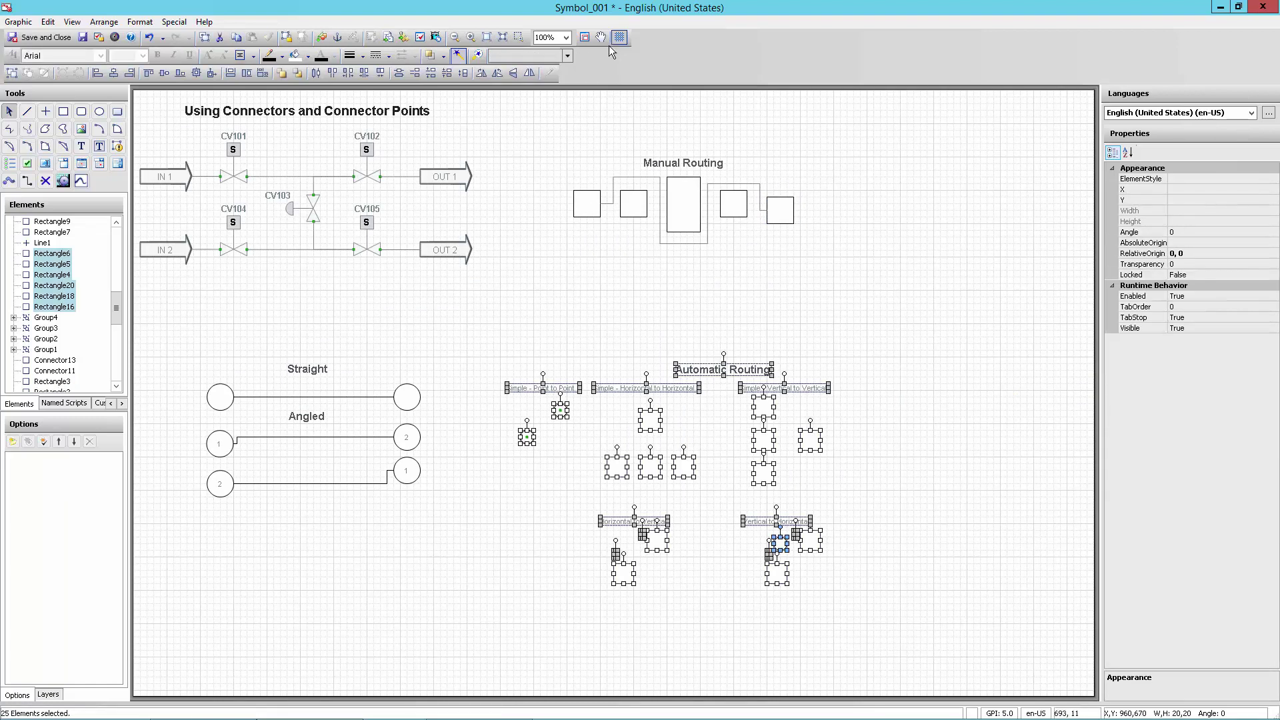
pyautogui.click(503, 38)
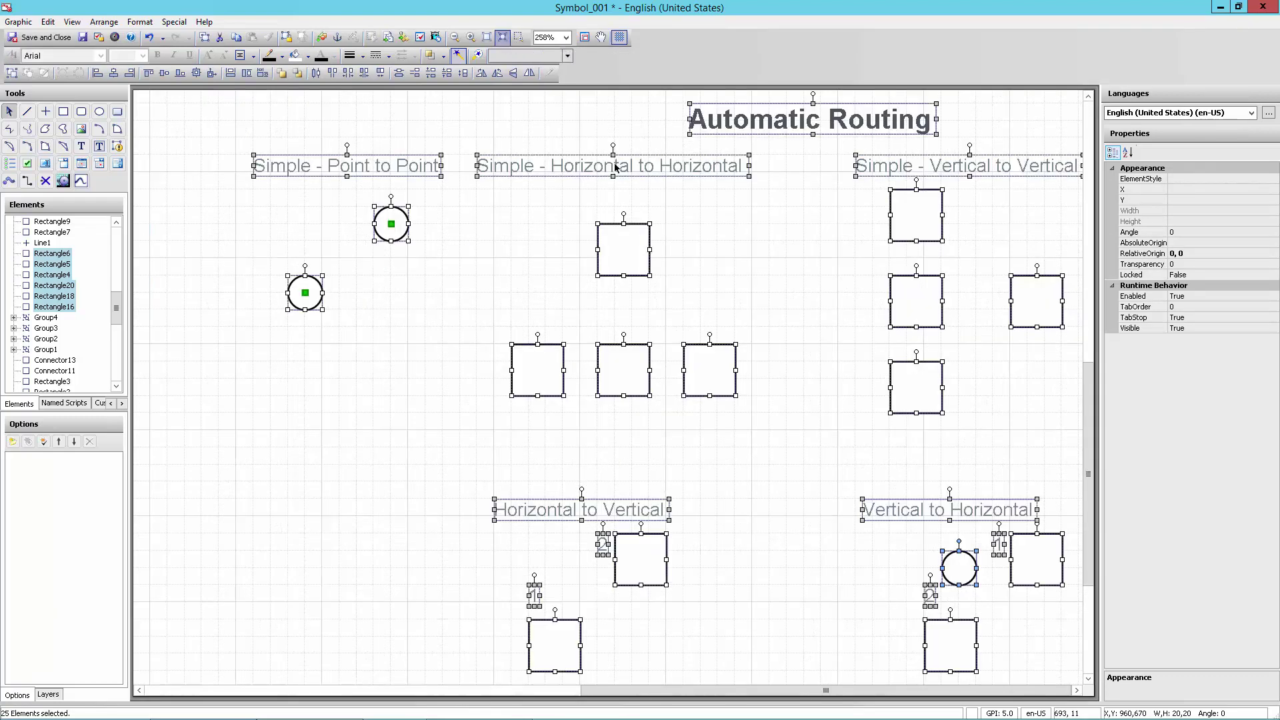
pyautogui.scroll(-1, 657, 583)
pyautogui.scroll(-1, 642, 614)
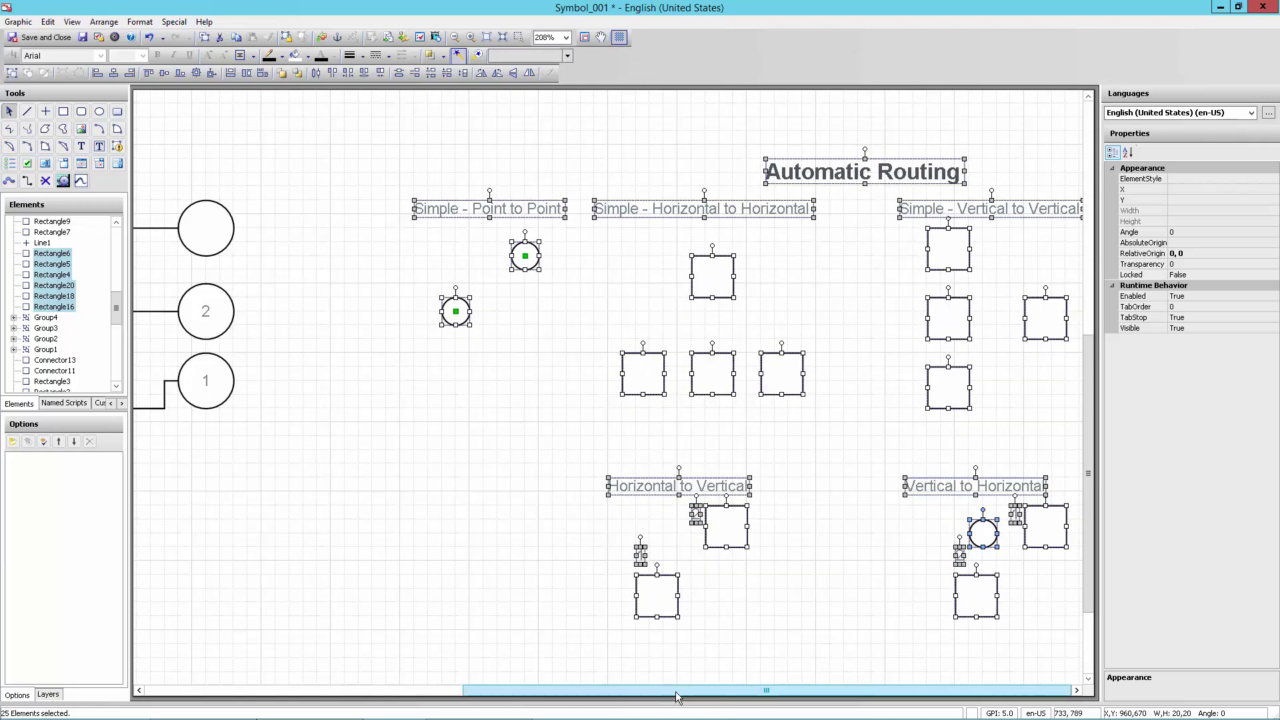
pyautogui.click(490, 426)
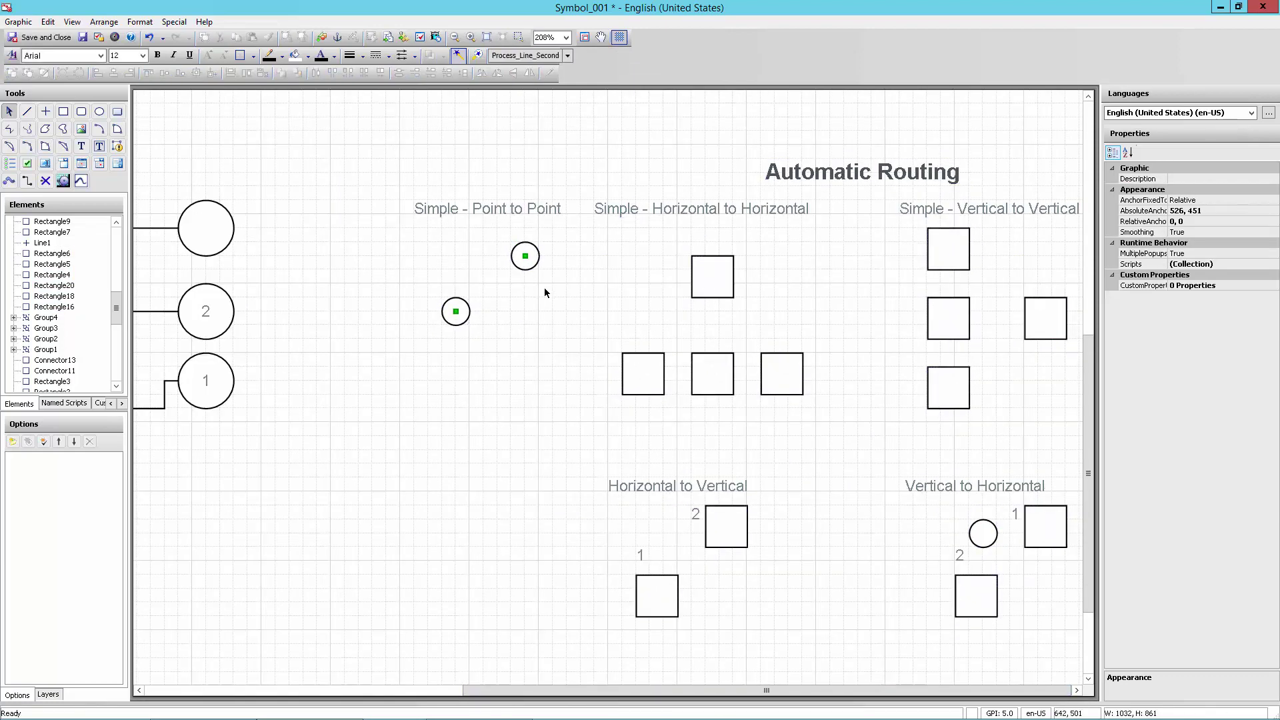
# Select the lower and upper Point to Point circles in turn, then clear the selection
pyautogui.click(465, 322)
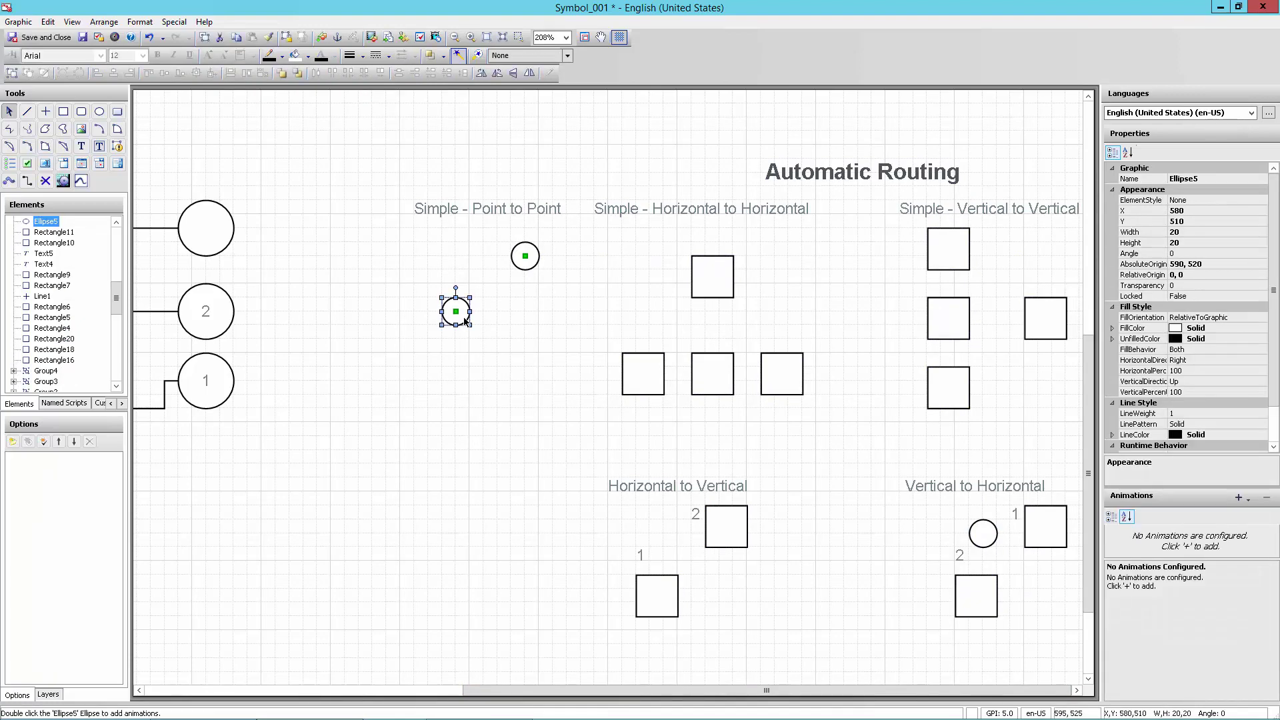
pyautogui.click(534, 267)
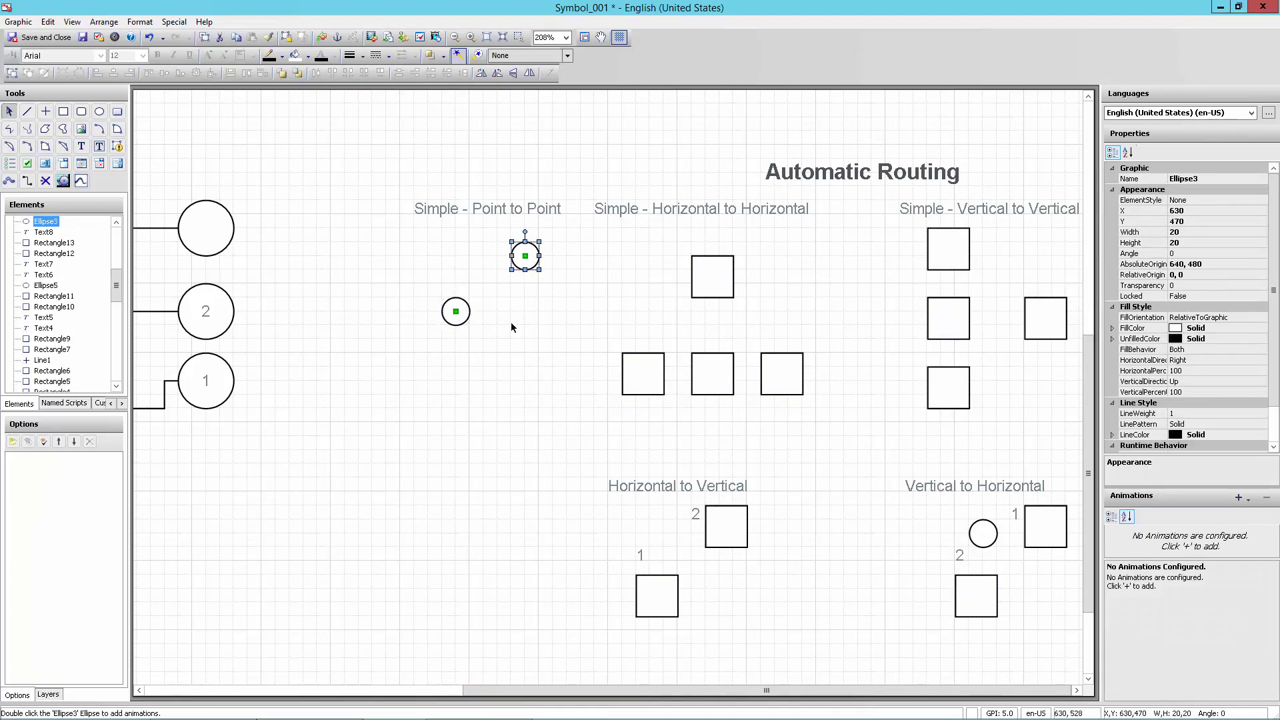
pyautogui.click(478, 291)
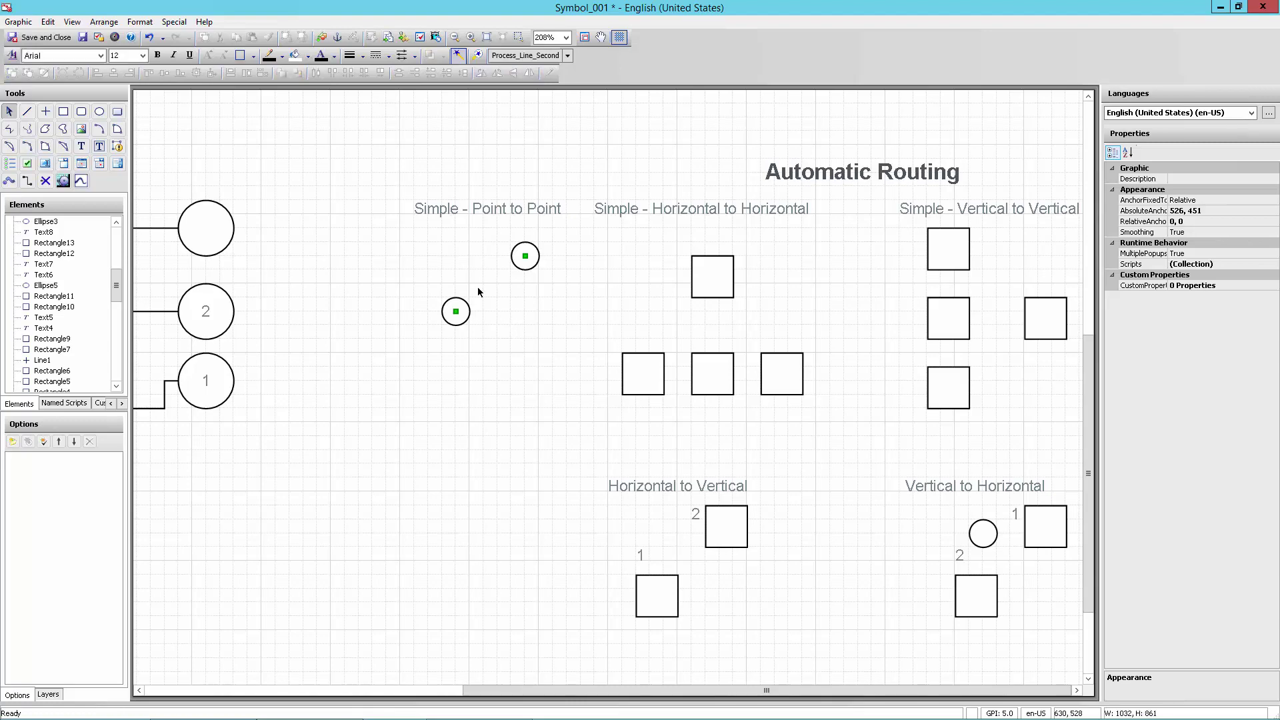
# Draw two angled connectors between the Point to Point circles, lower-to-upper and upper-to-lower
pyautogui.click(26, 181)
pyautogui.moveTo(456, 311); pyautogui.dragTo(525, 256)
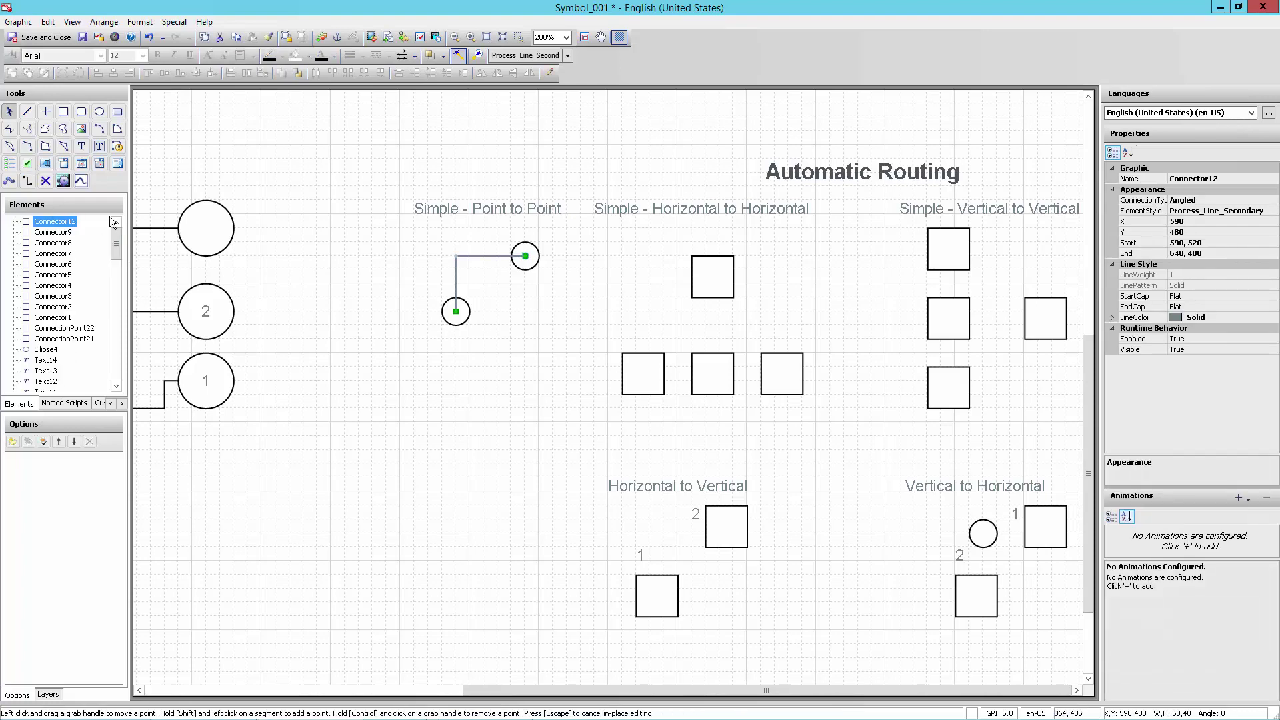
pyautogui.click(28, 183)
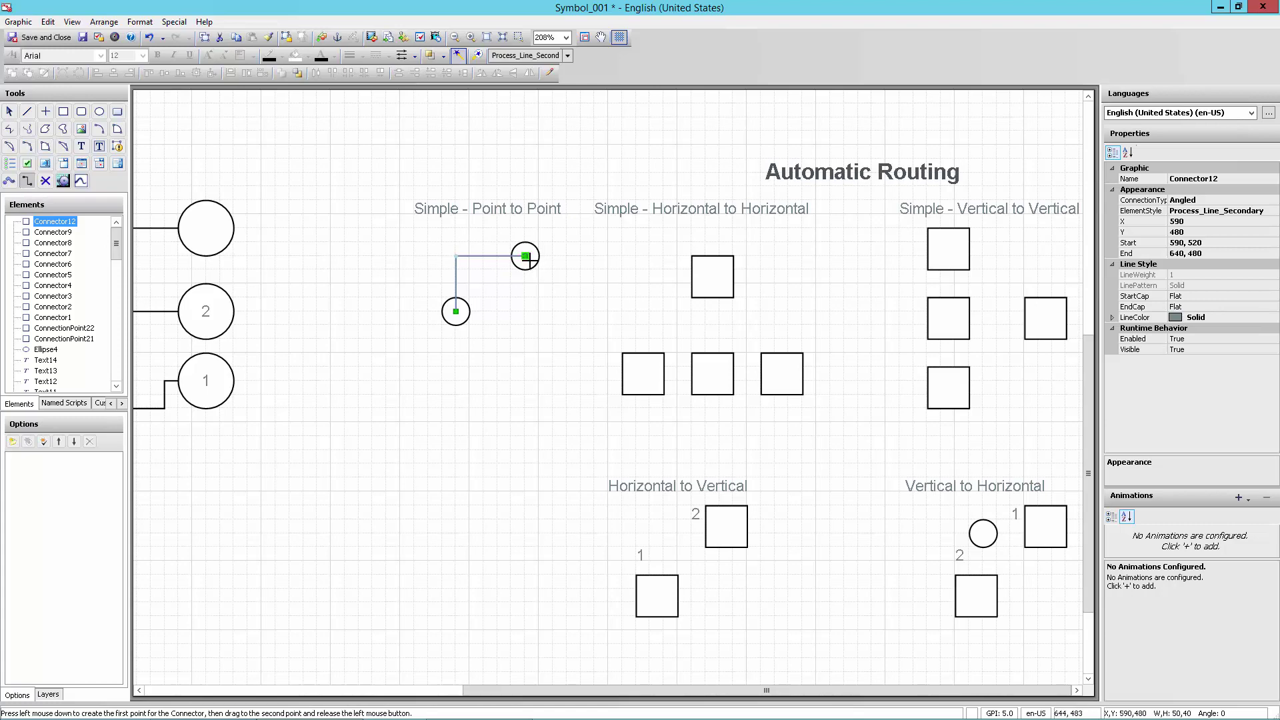
pyautogui.moveTo(525, 256); pyautogui.dragTo(455, 312)
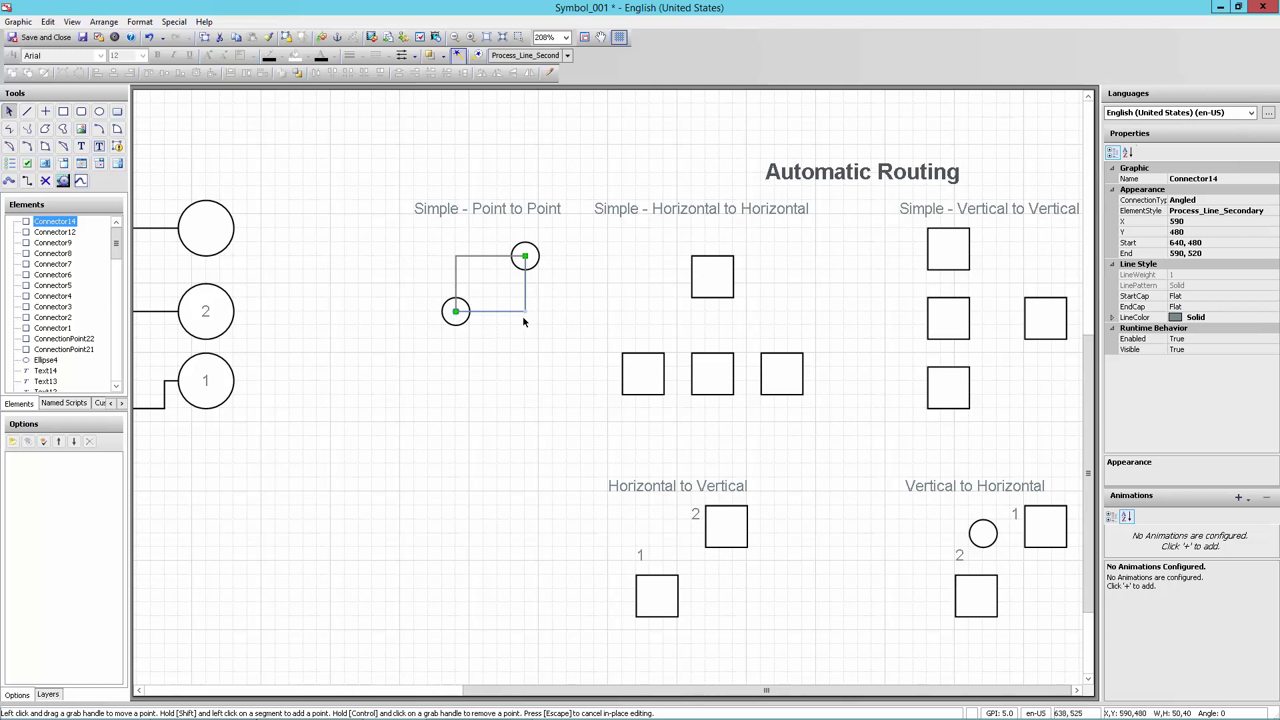
# Connect the top Horizontal to Horizontal square to the left, middle and right squares below
pyautogui.click(703, 212)
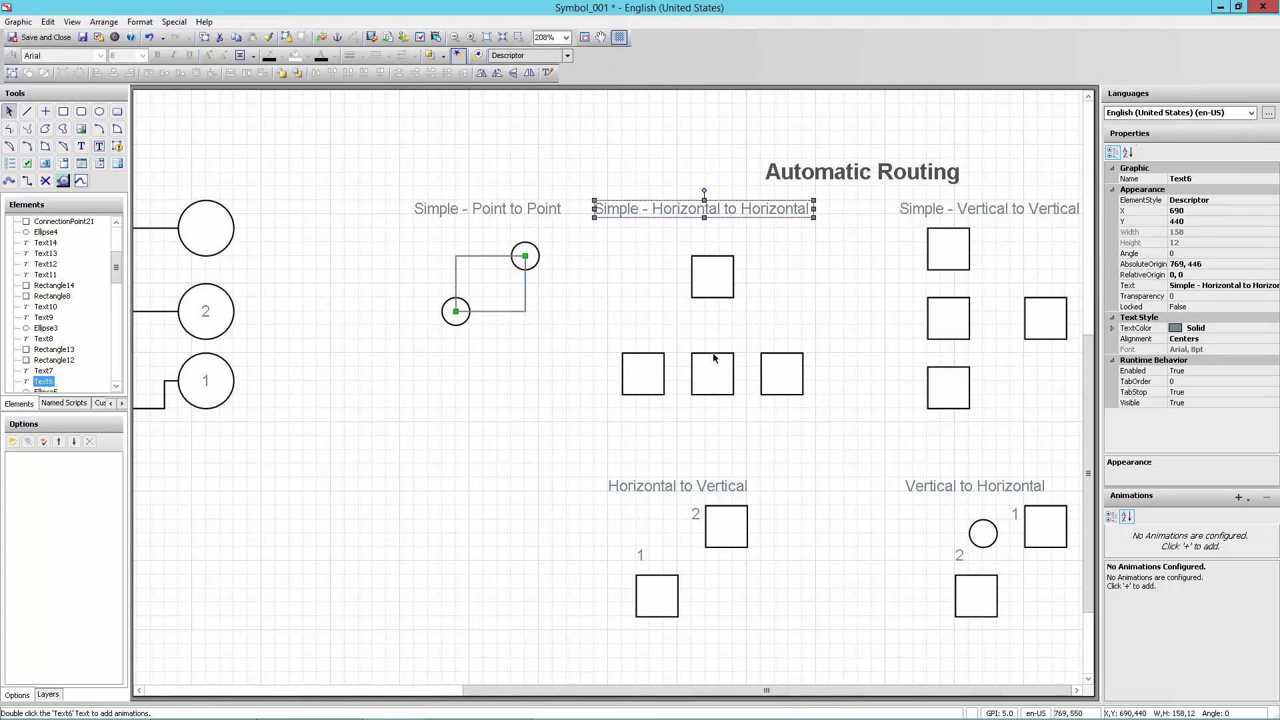
pyautogui.click(449, 385)
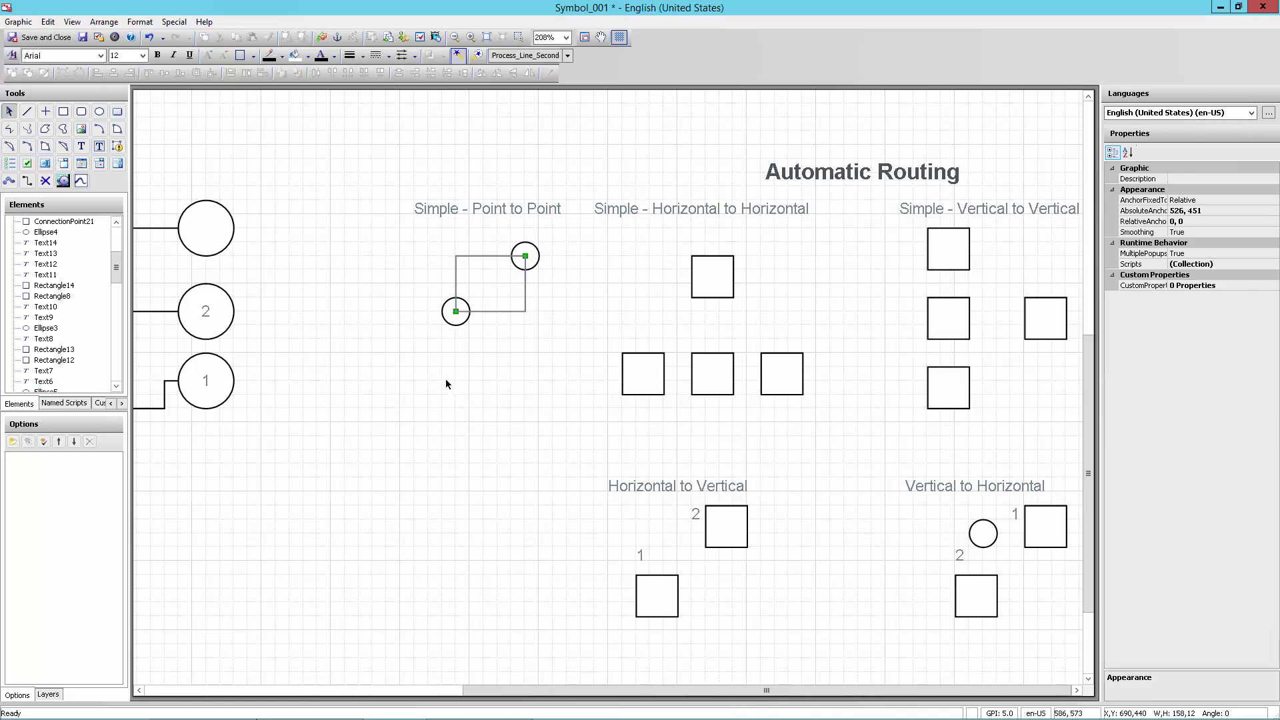
pyautogui.click(28, 180)
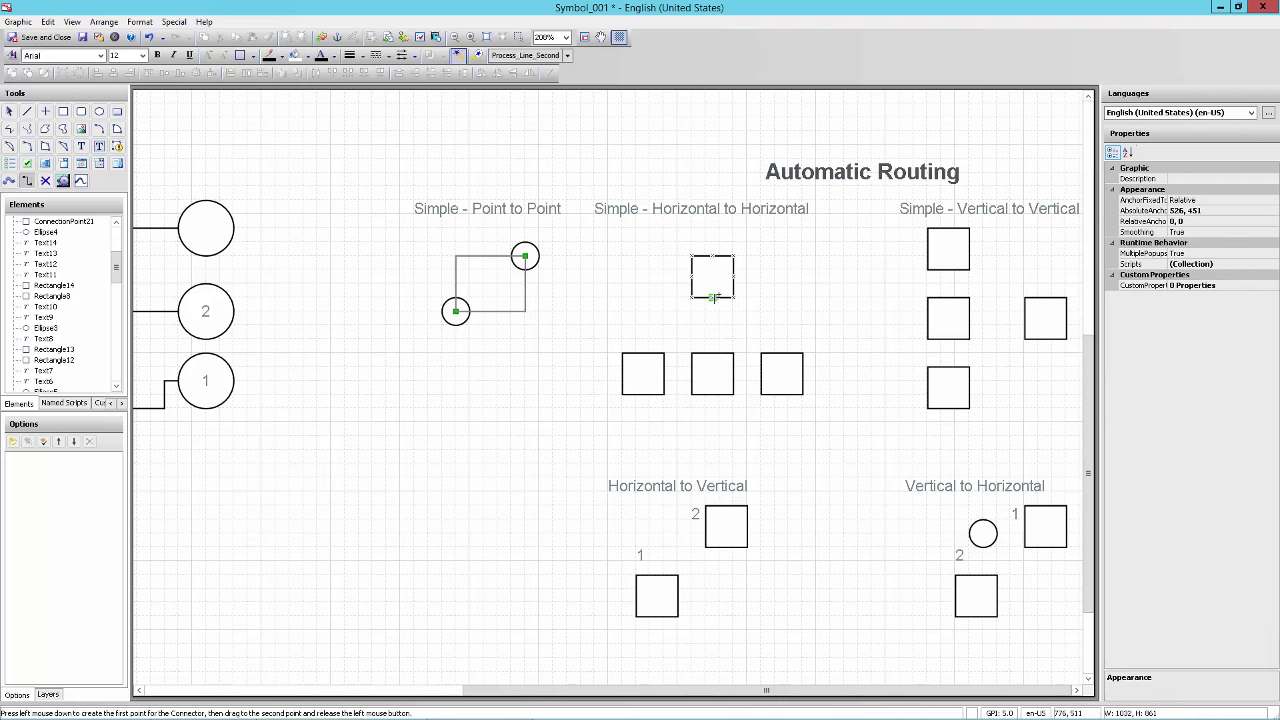
pyautogui.moveTo(713, 298); pyautogui.dragTo(642, 353)
pyautogui.moveTo(713, 298); pyautogui.dragTo(713, 353)
pyautogui.moveTo(712, 298); pyautogui.dragTo(782, 353)
pyautogui.click(866, 342)
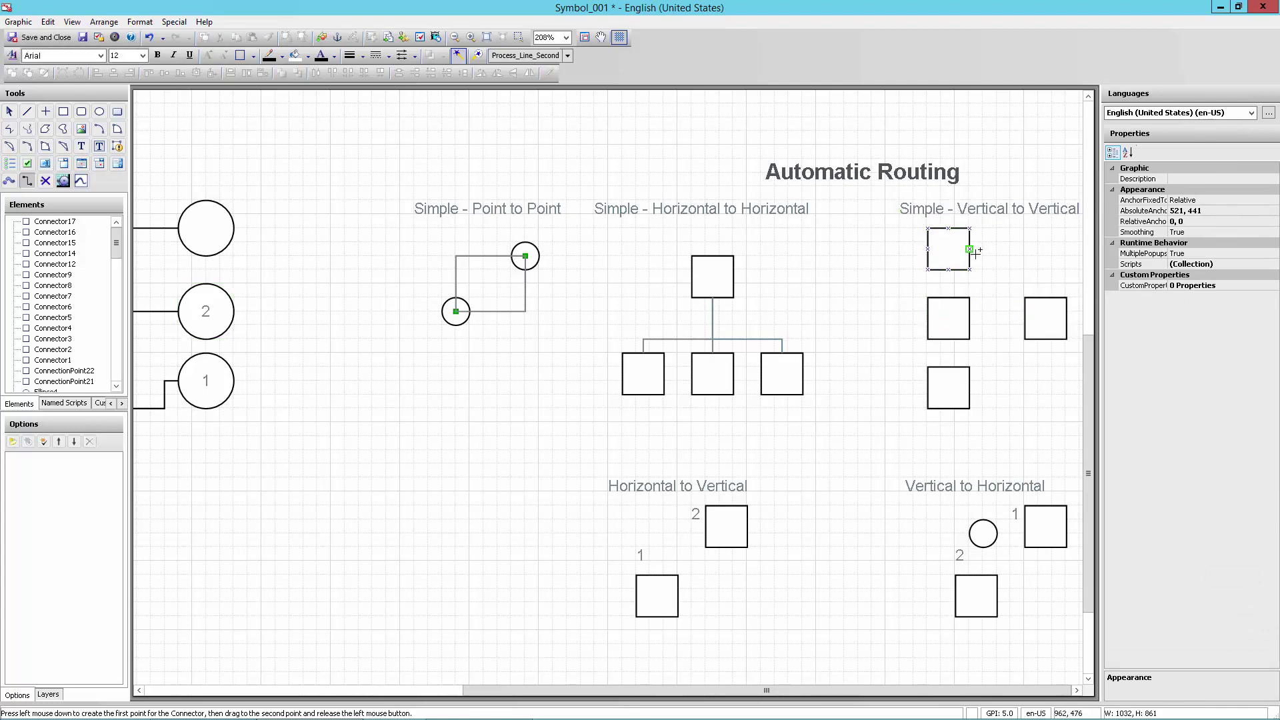
# Connect the top-left and bottom-left Vertical squares to the right square, then exit the tool
pyautogui.moveTo(973, 249)
pyautogui.mouseDown()
pyautogui.moveTo(1025, 318)
pyautogui.moveTo(971, 318)
pyautogui.moveTo(1025, 318)
pyautogui.mouseUp()
pyautogui.moveTo(970, 387); pyautogui.dragTo(1025, 318)
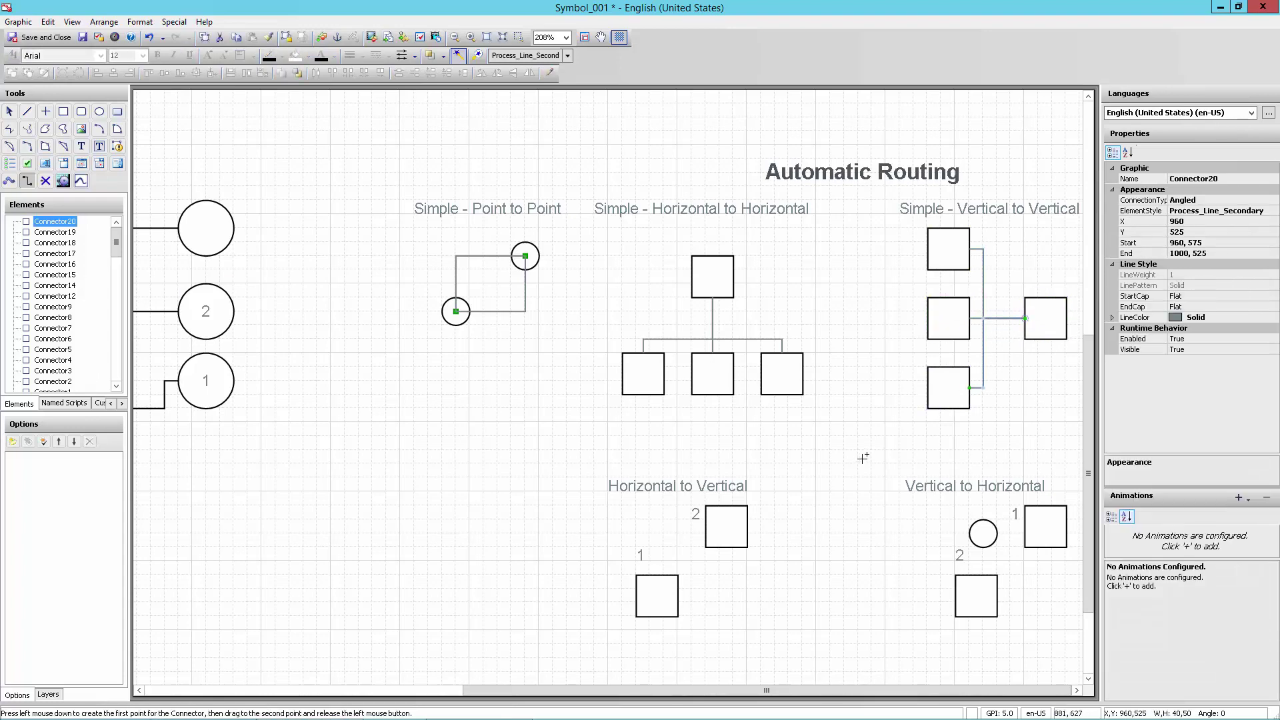
pyautogui.press('Escape')
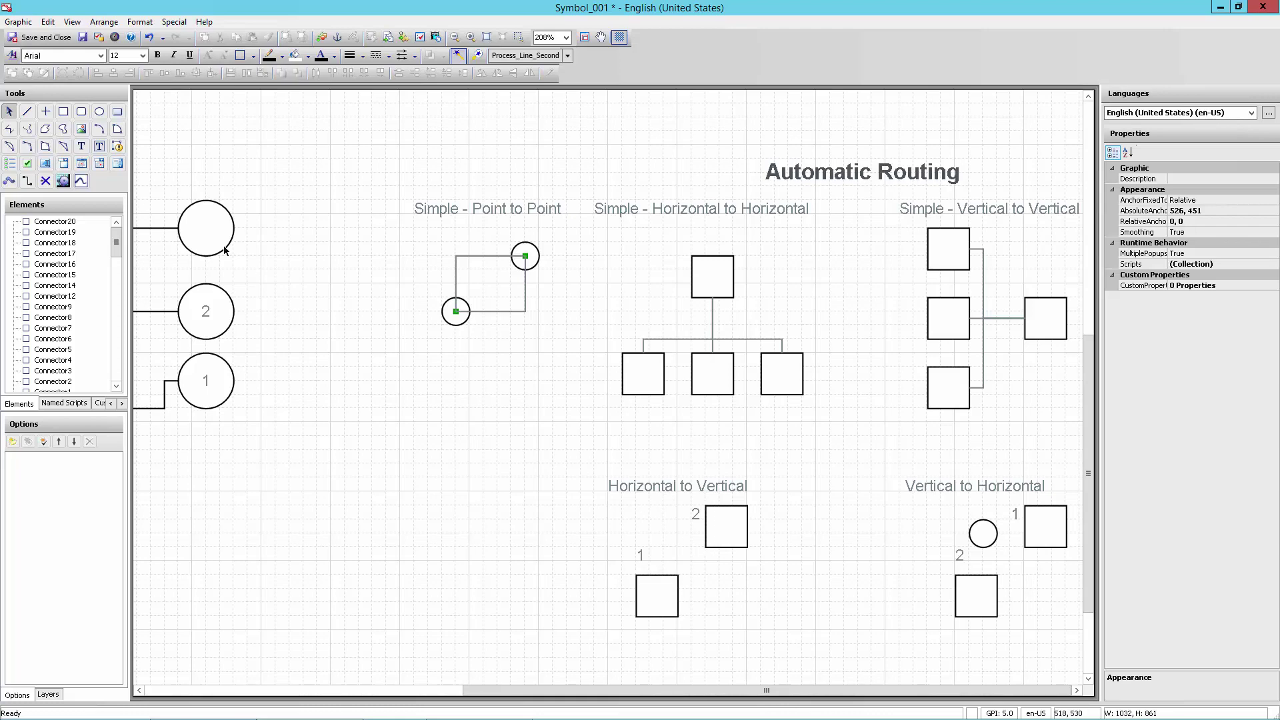
# Connect square 1 to square 2 in the Horizontal to Vertical and Vertical to Horizontal examples
pyautogui.click(30, 179)
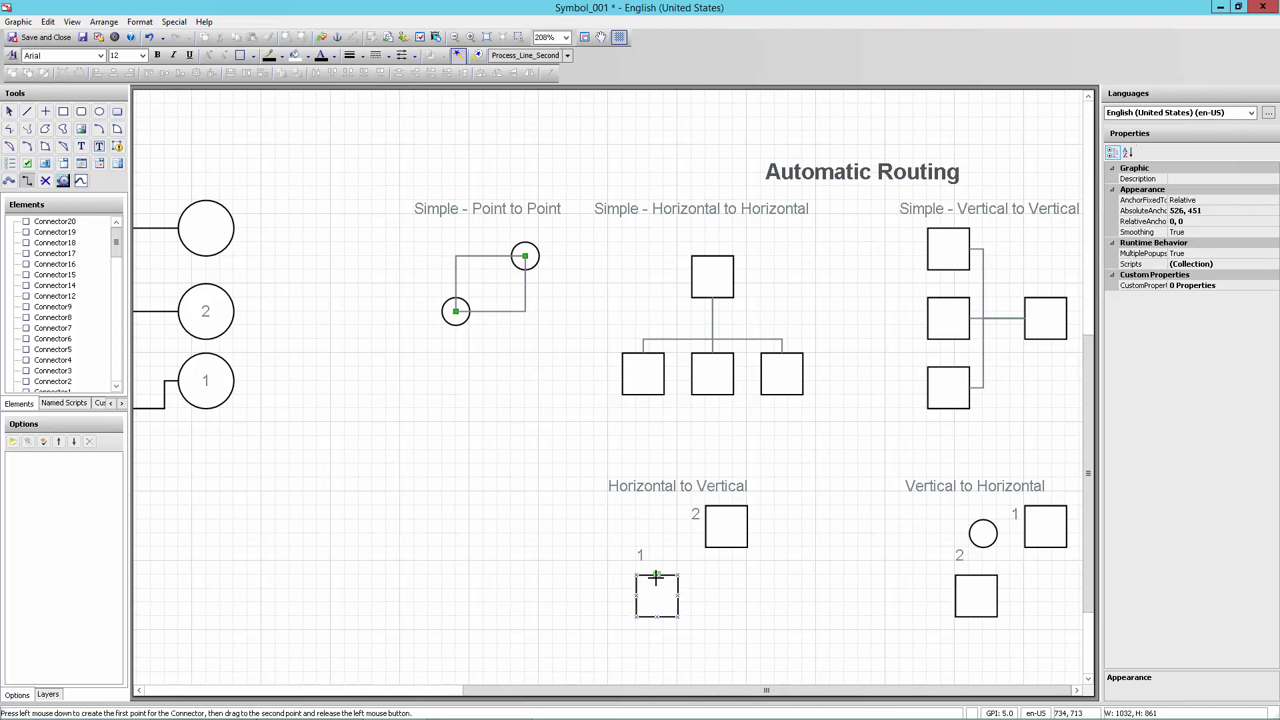
pyautogui.moveTo(657, 574); pyautogui.dragTo(707, 527)
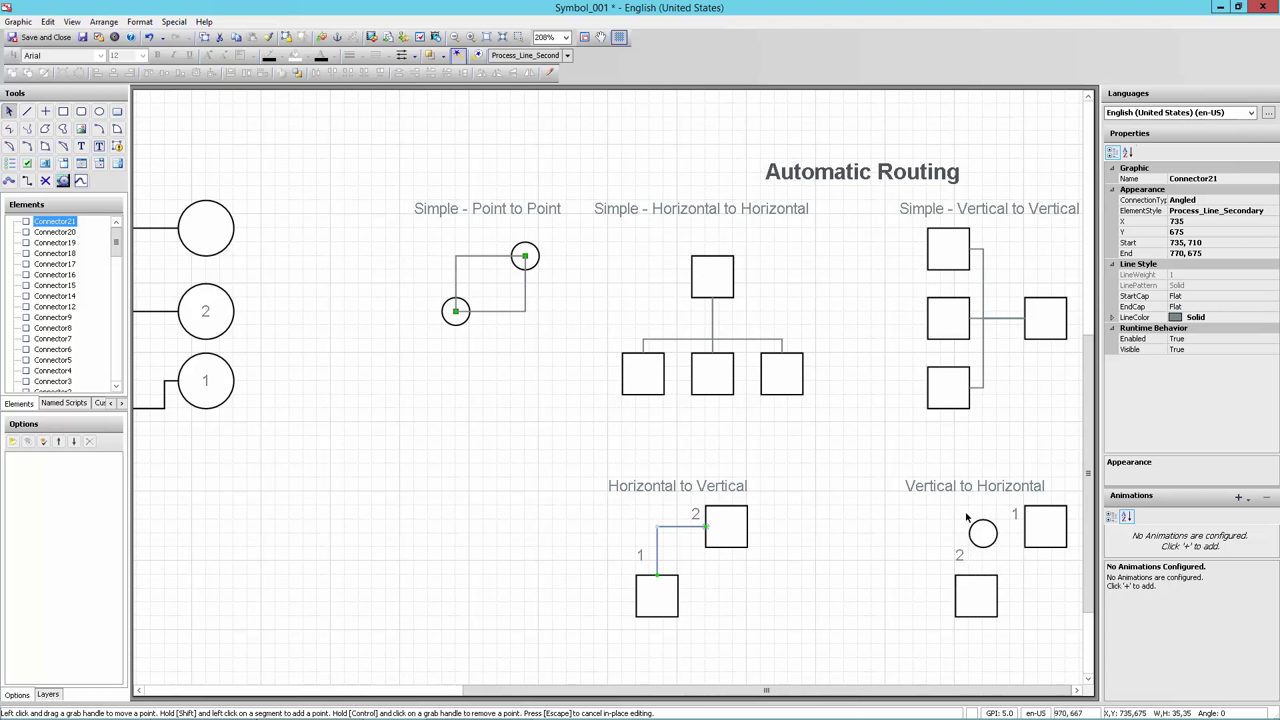
pyautogui.click(27, 181)
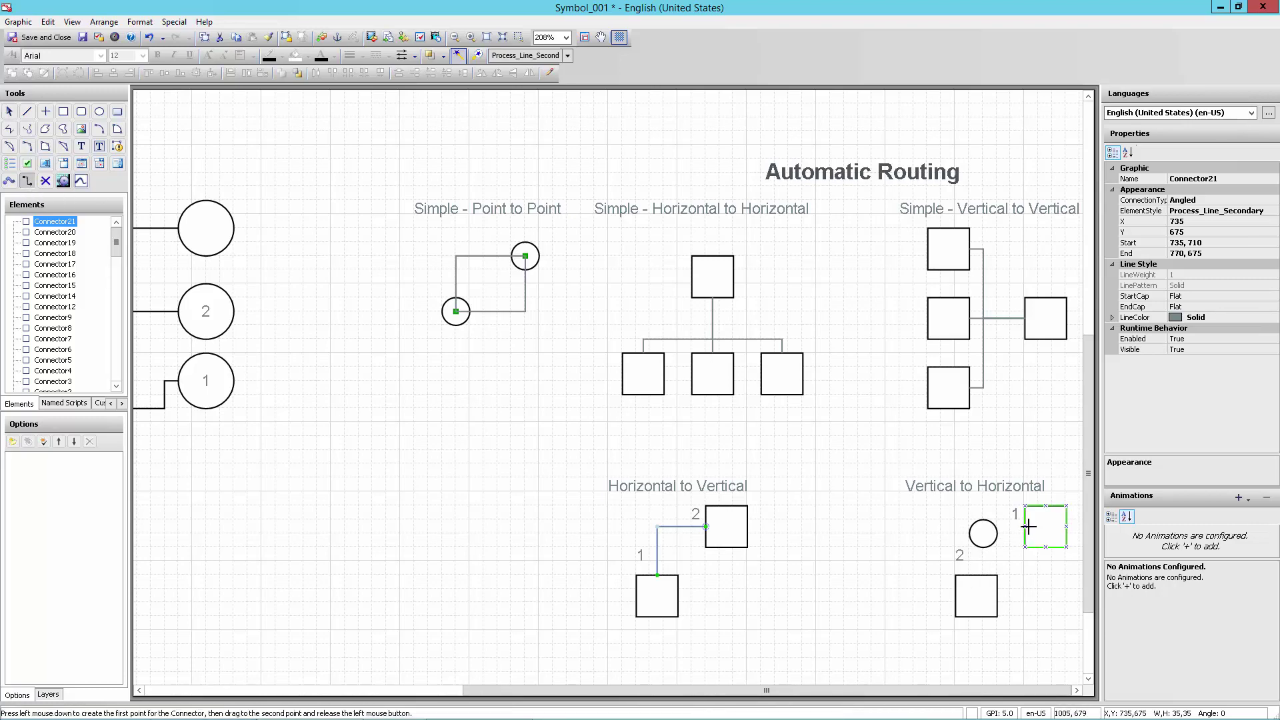
pyautogui.moveTo(1024, 534); pyautogui.dragTo(977, 574)
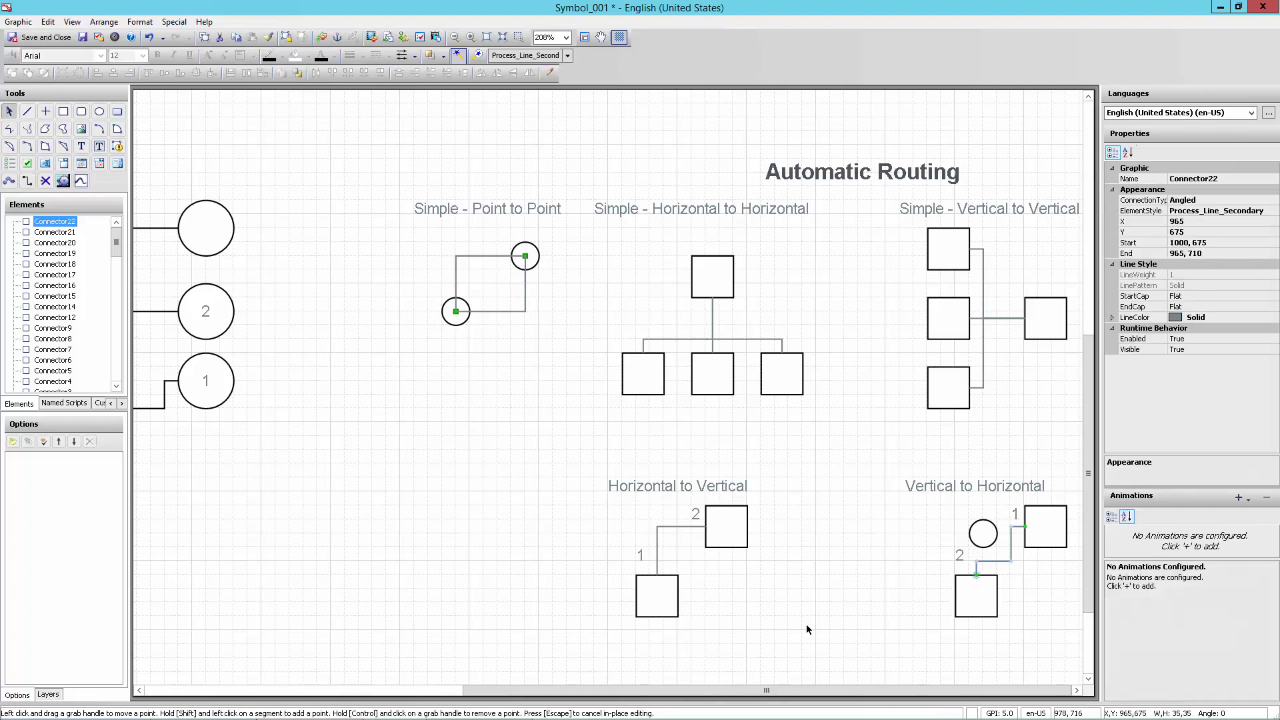
pyautogui.click(832, 613)
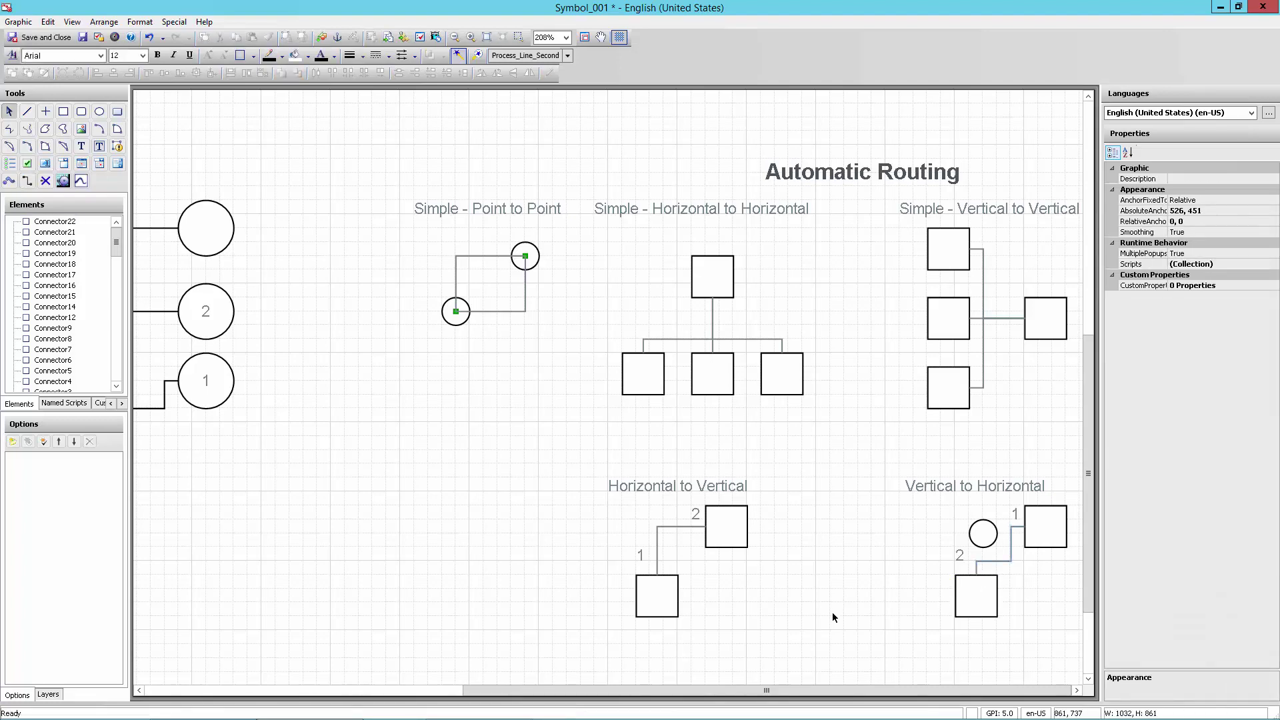
# Zoom out to 83% so every connector example in Symbol_001 is visible
pyautogui.click(722, 530)
pyautogui.scroll(-5, 723, 531)
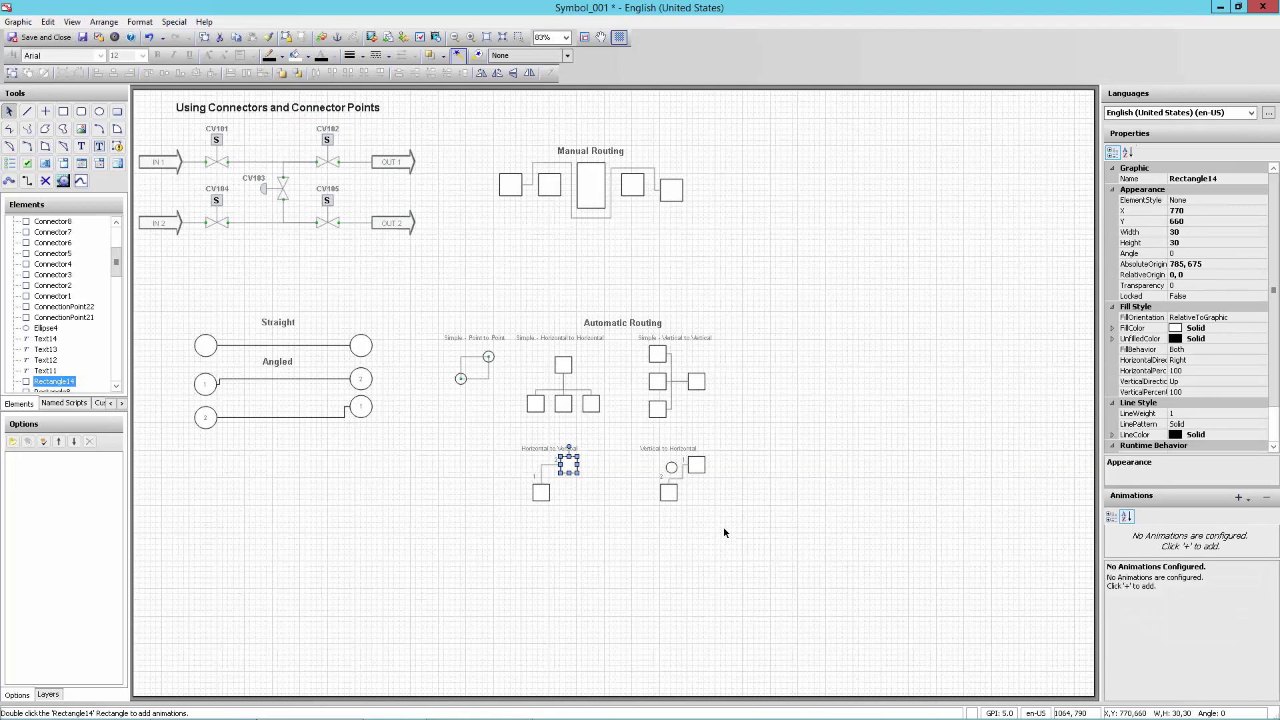
pyautogui.click(463, 264)
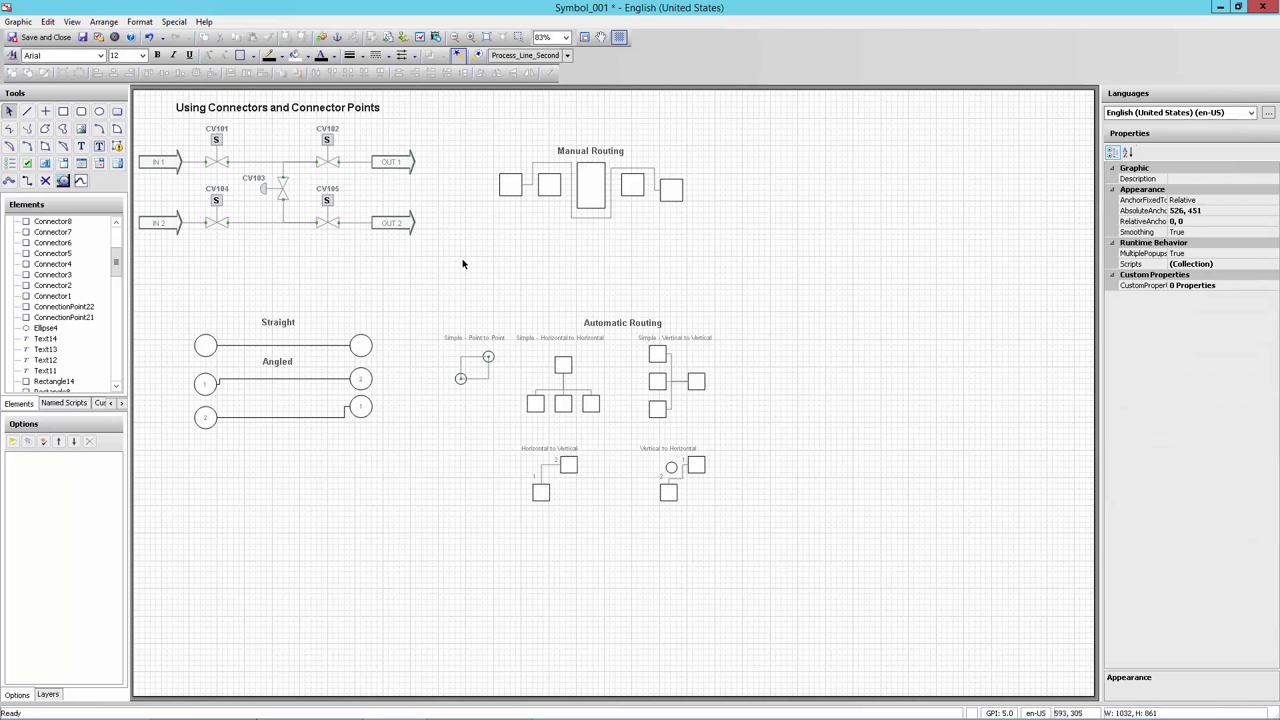